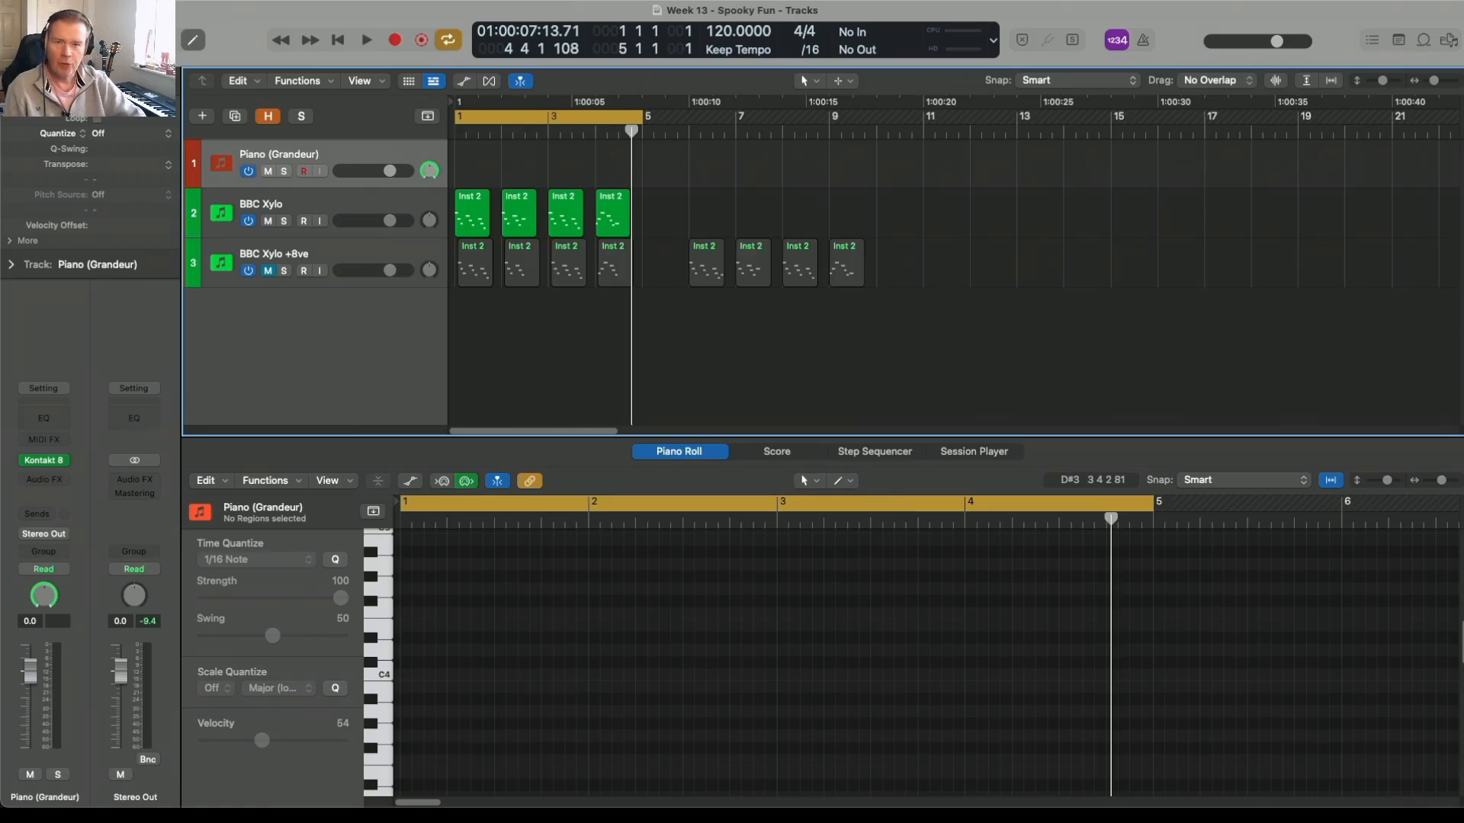
# Step: Bring the BBC Xylo track's notes into view in the piano roll and play the melody from the start
pyautogui.click(302, 210)
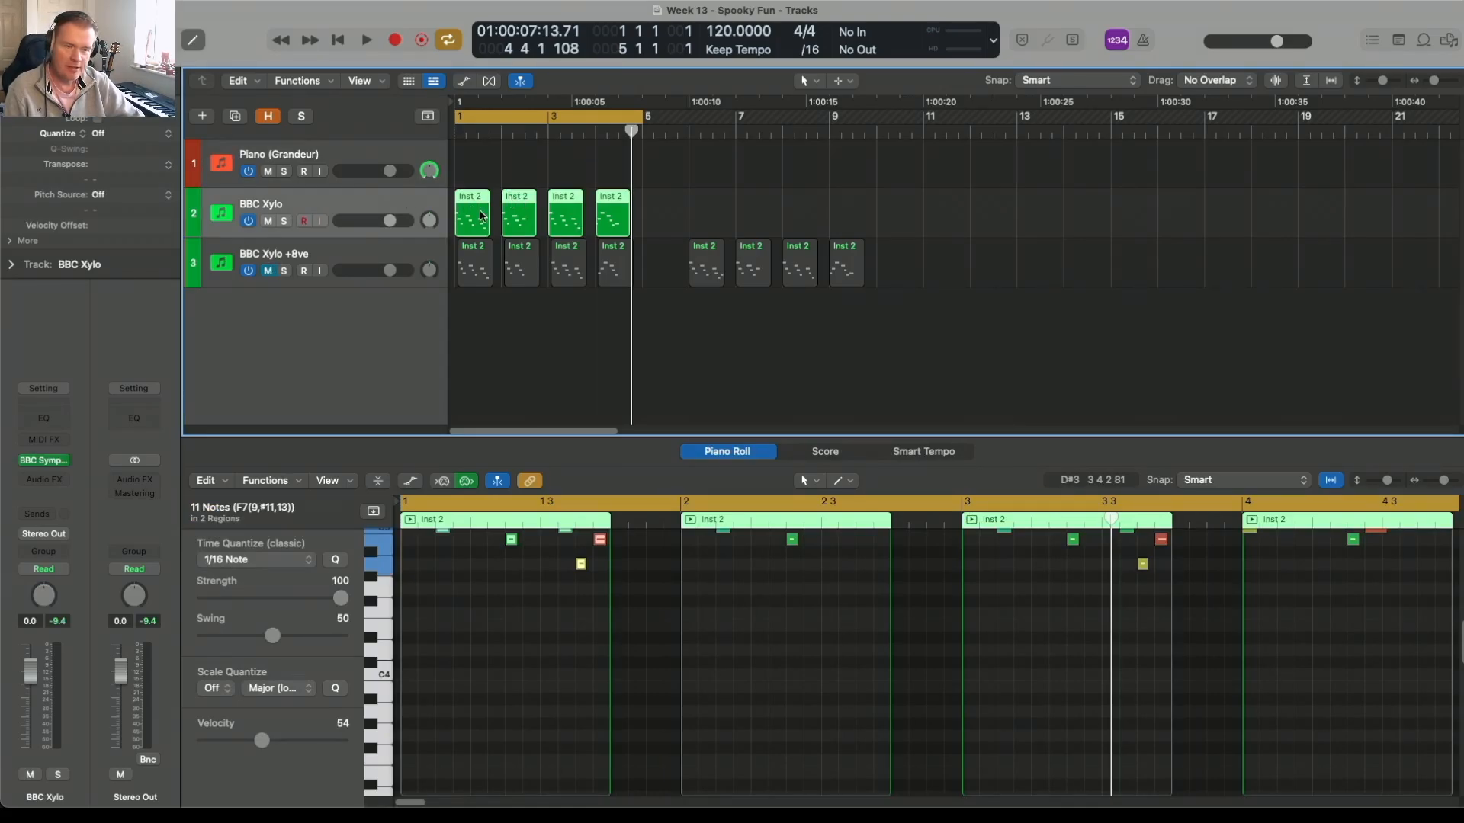
pyautogui.scroll(2, 558, 657)
pyautogui.scroll(5, 560, 657)
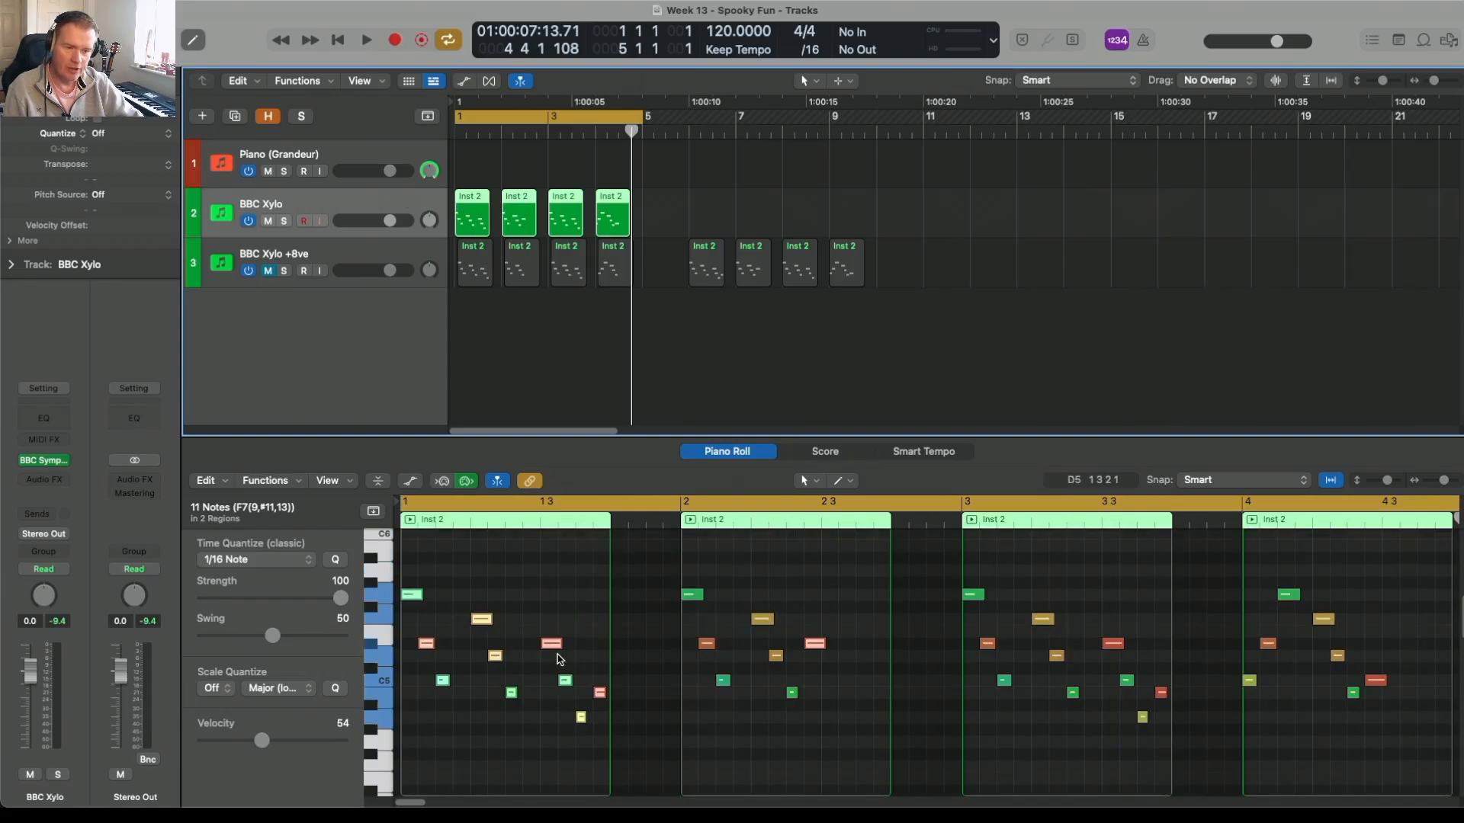
pyautogui.press('space')
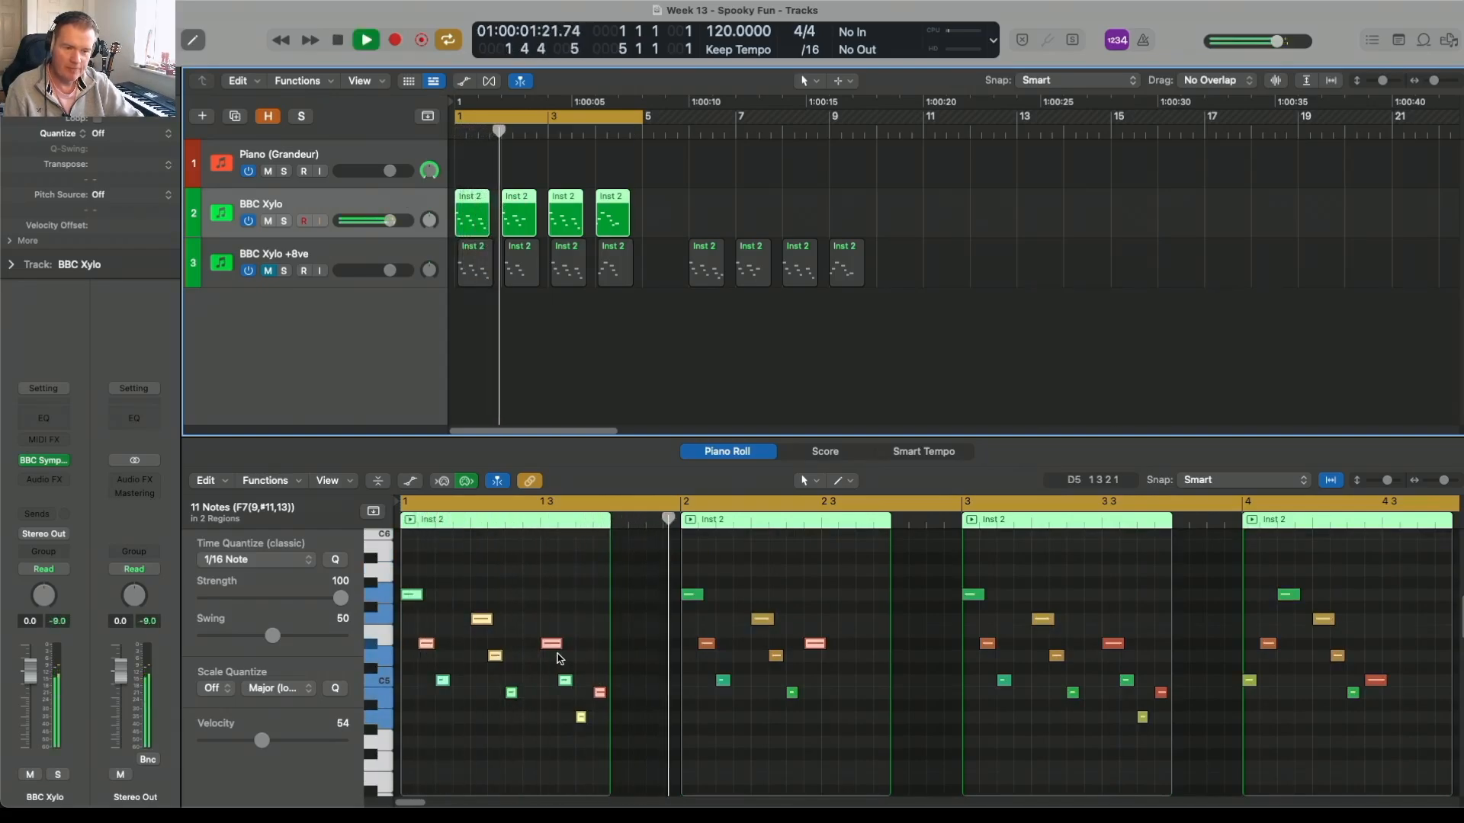
# Step: Unmute the BBC Xylo +8ve track and play it together with the original xylophone line
pyautogui.click(332, 265)
pyautogui.press('space')
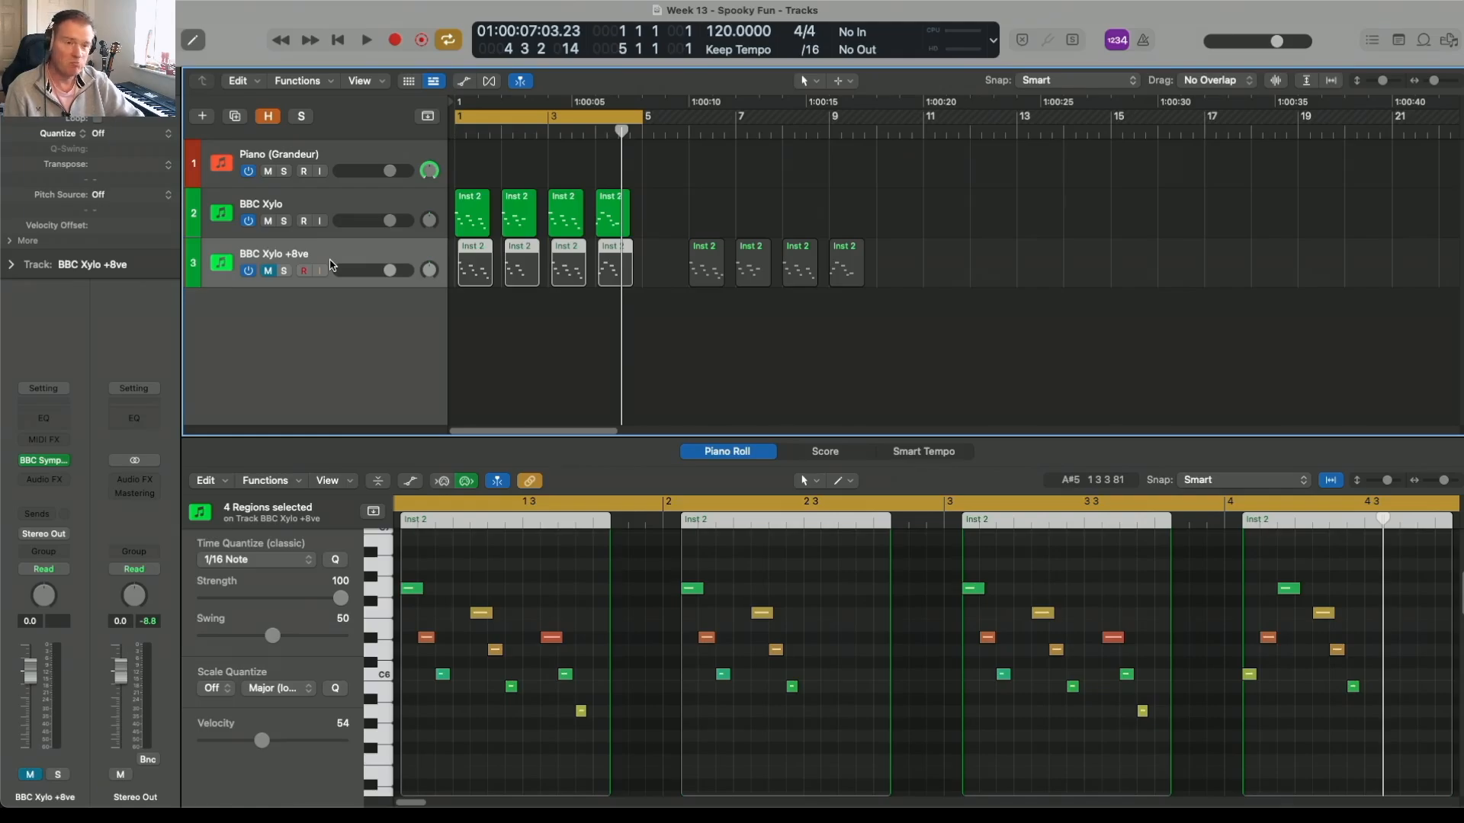
pyautogui.click(270, 273)
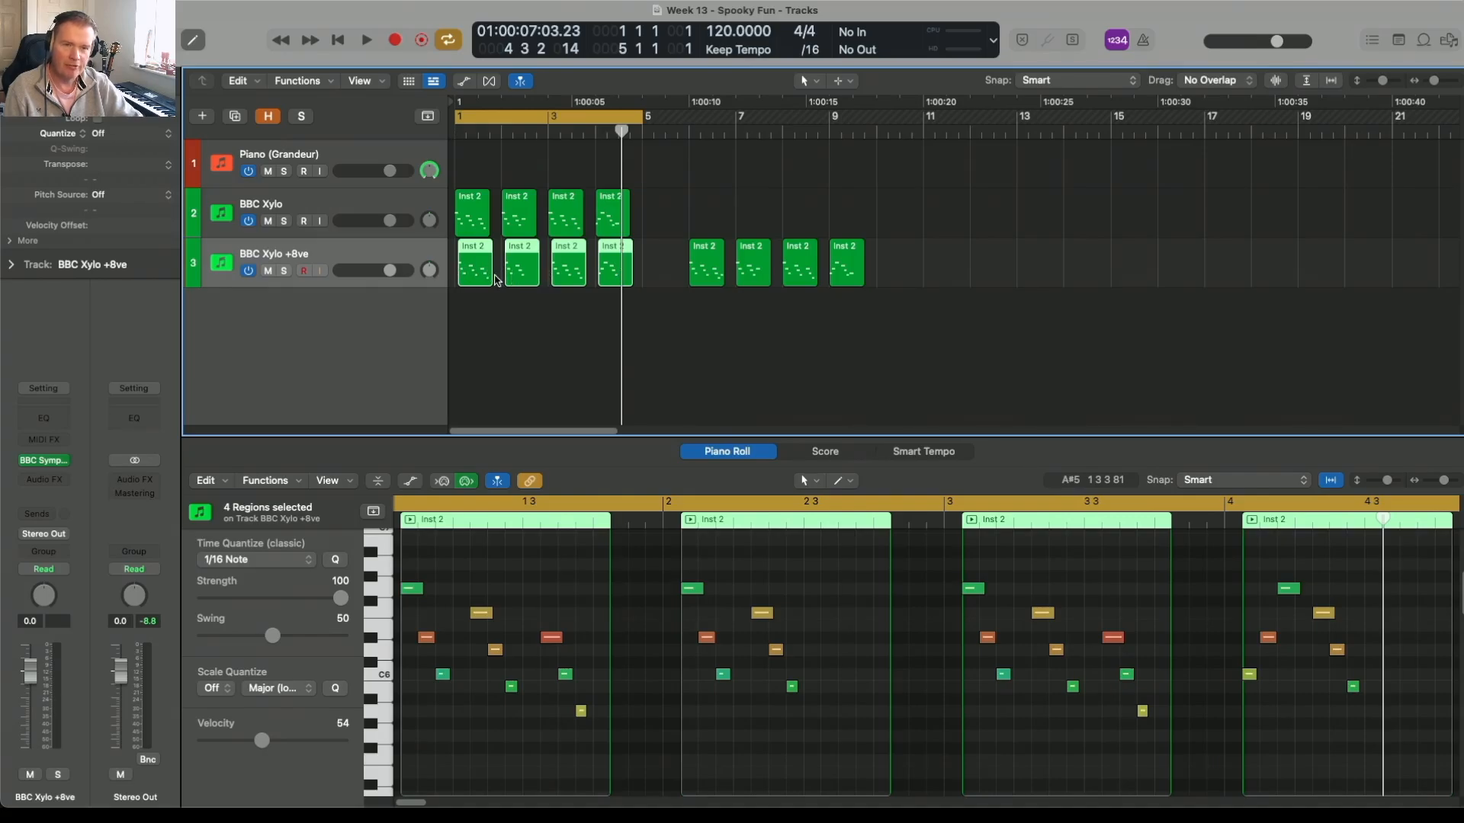
pyautogui.press('space')
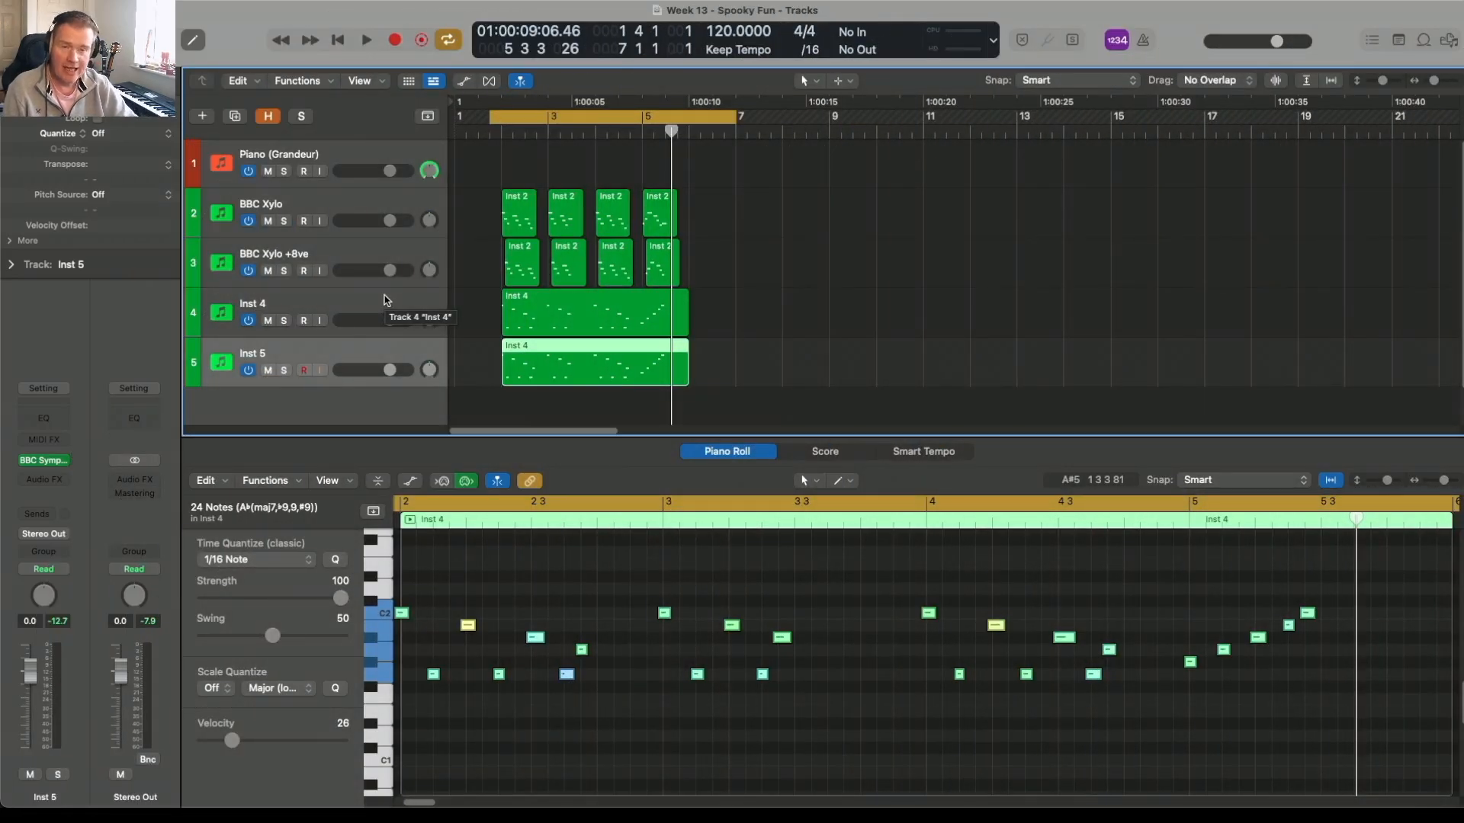
# Step: Extend the start of the regions on the Inst 4 and Inst 5 tracks to slightly before bar 2
pyautogui.click(385, 299)
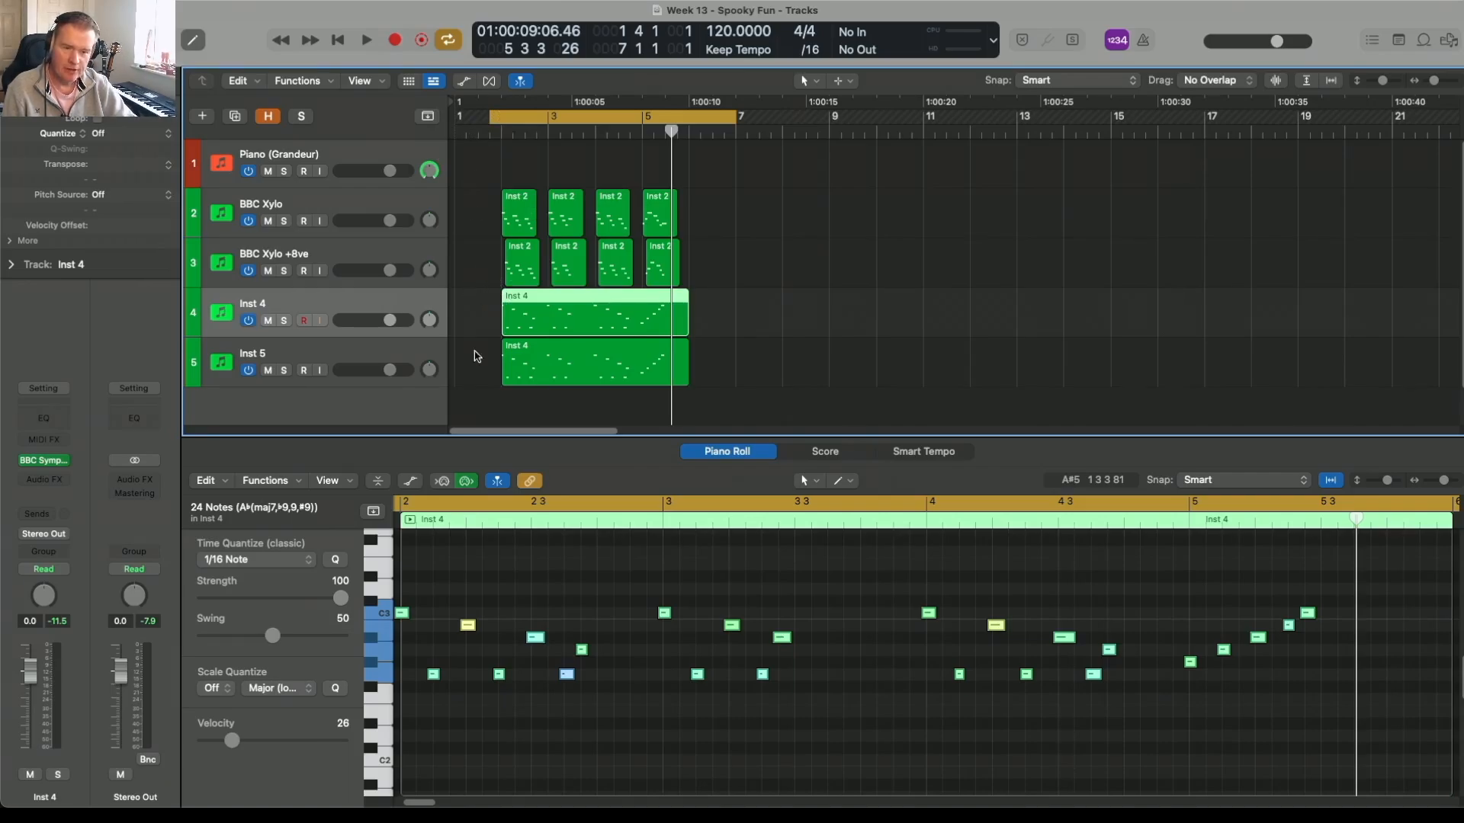
pyautogui.scroll(-1, 416, 557)
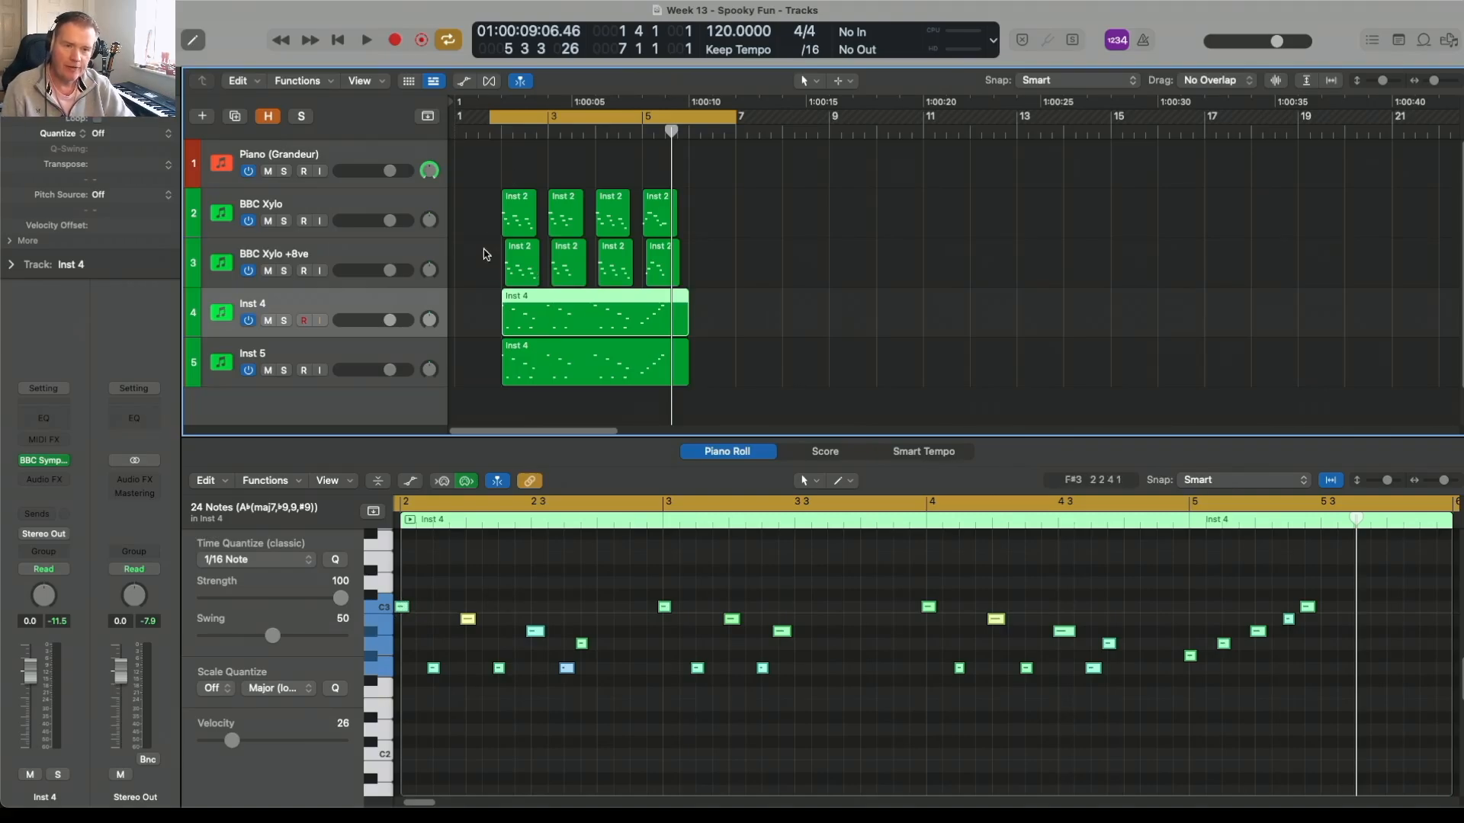
pyautogui.moveTo(476, 312); pyautogui.dragTo(489, 376)
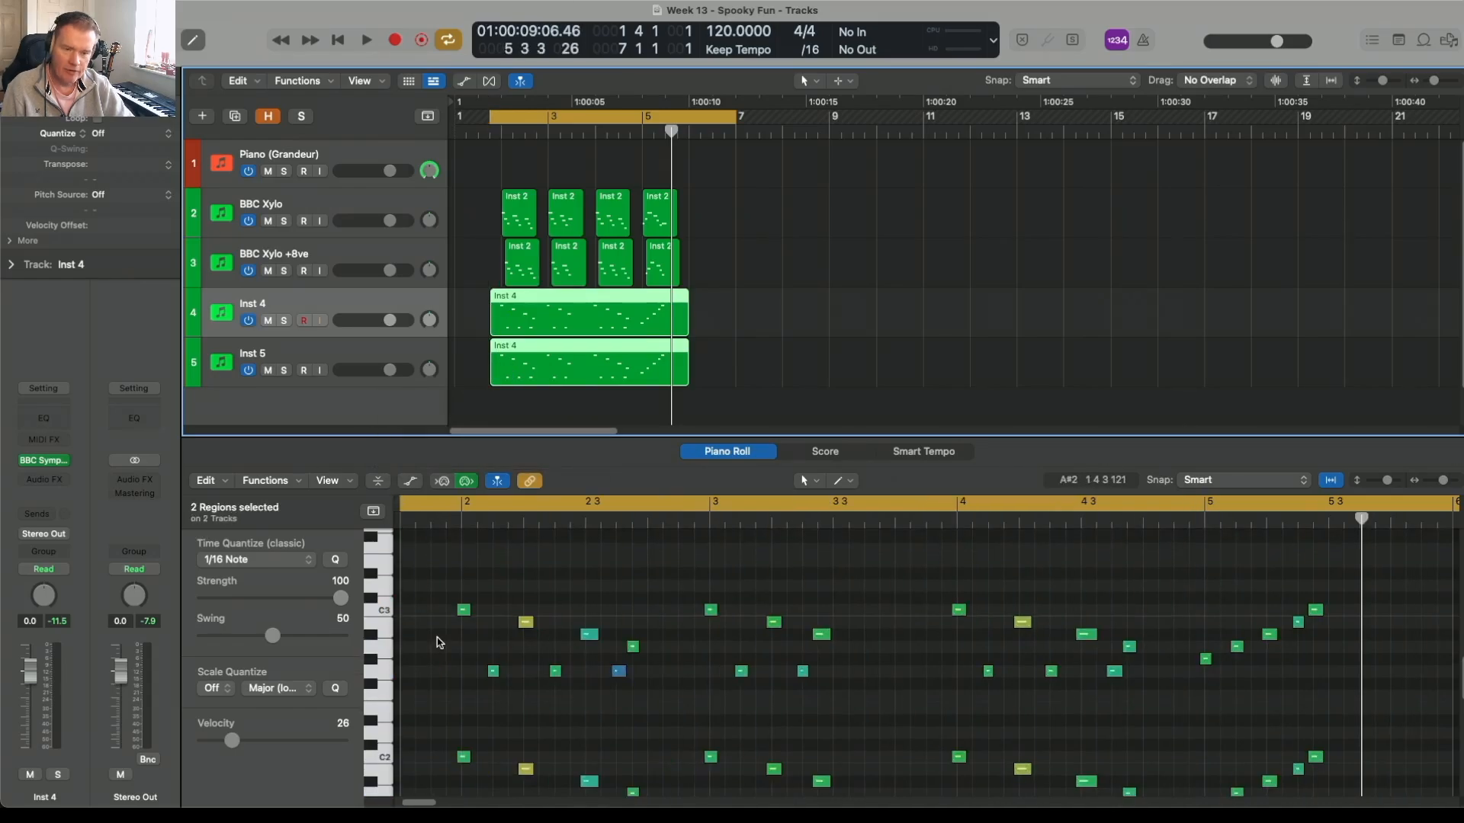
# Step: Play the Inst 4 and Inst 5 parts together with both xylophone tracks, then stop playback
pyautogui.click(439, 642)
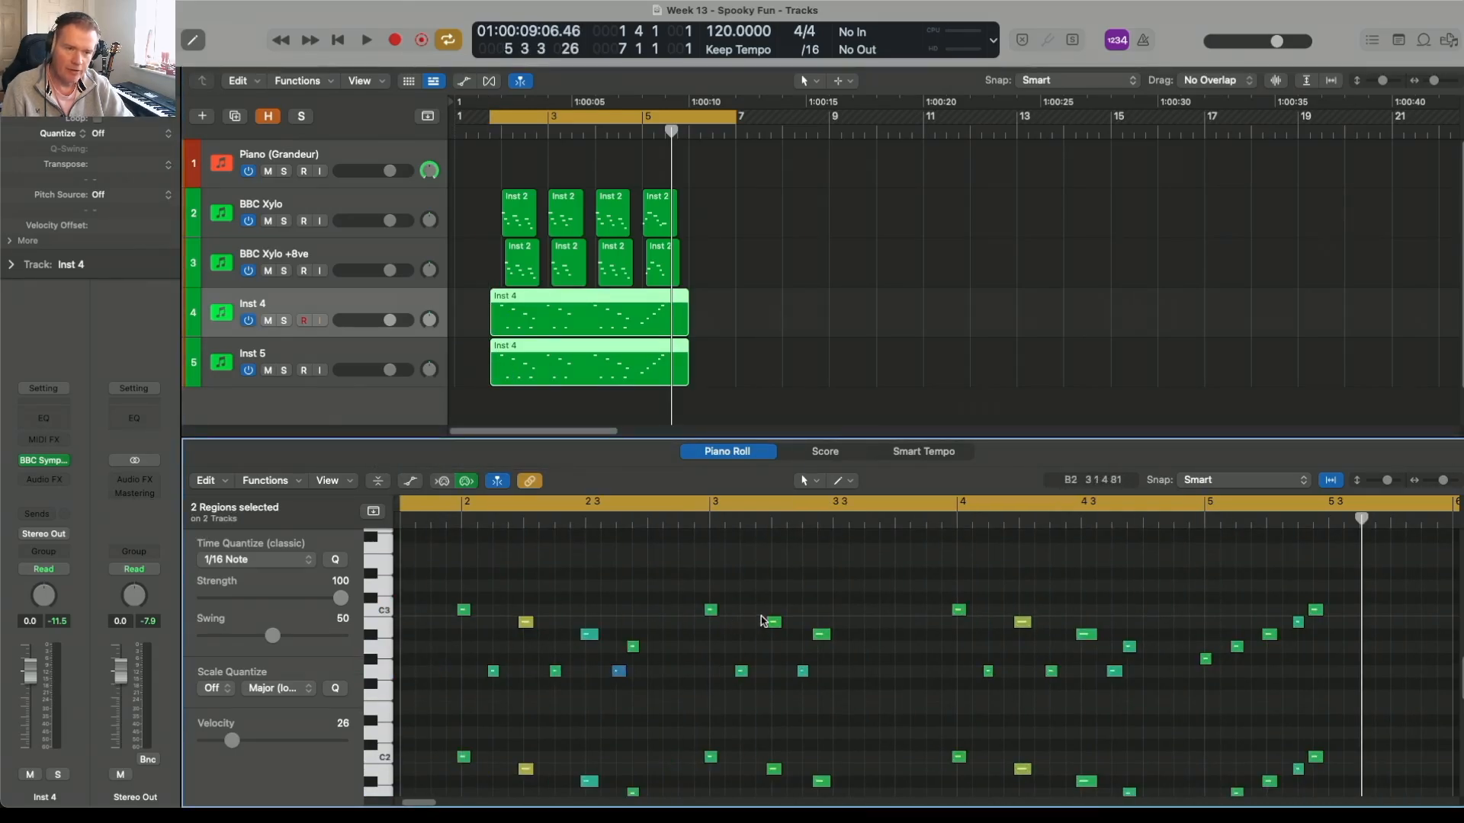
pyautogui.press('space')
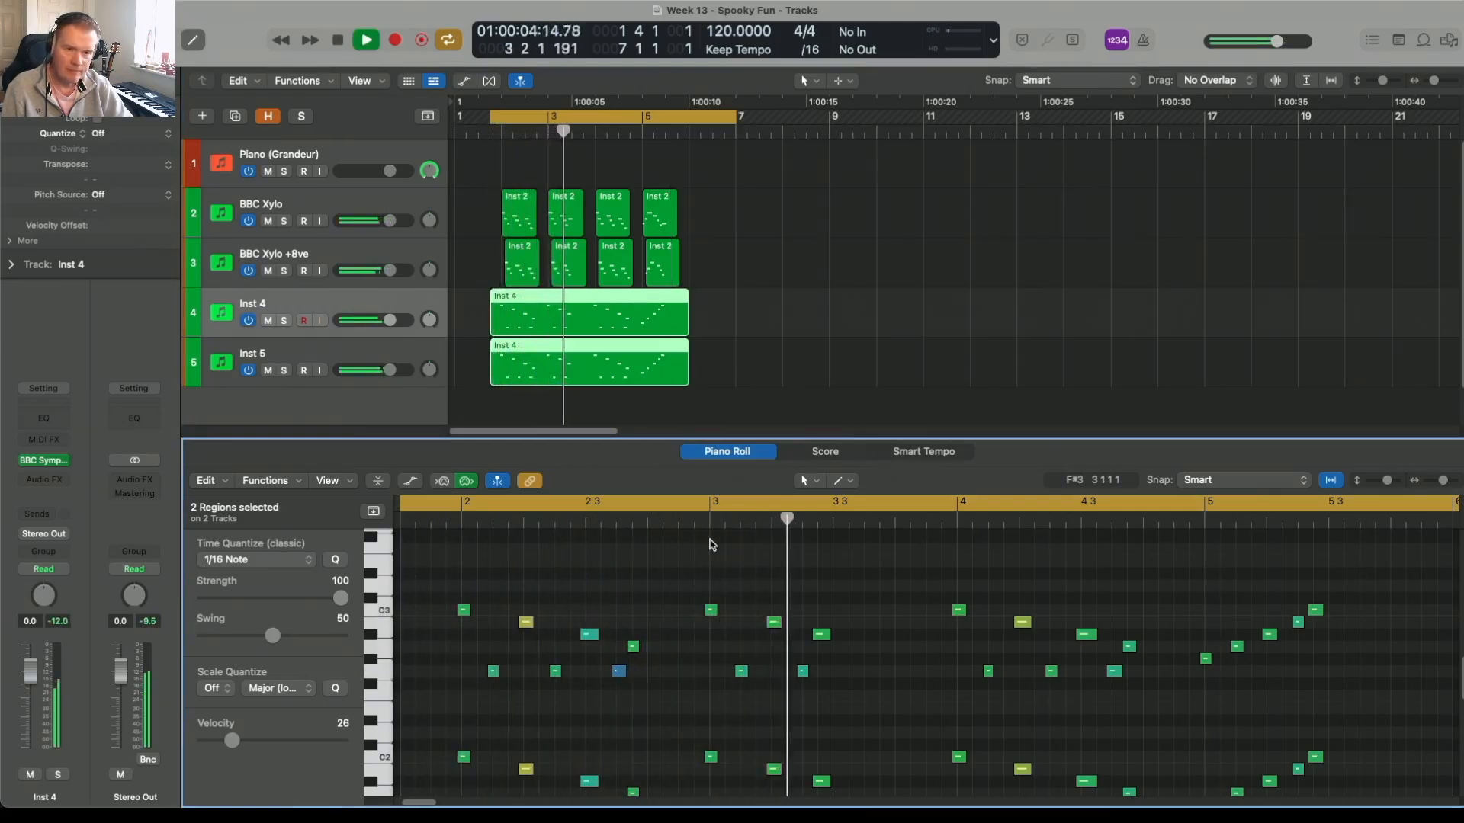
pyautogui.press('space')
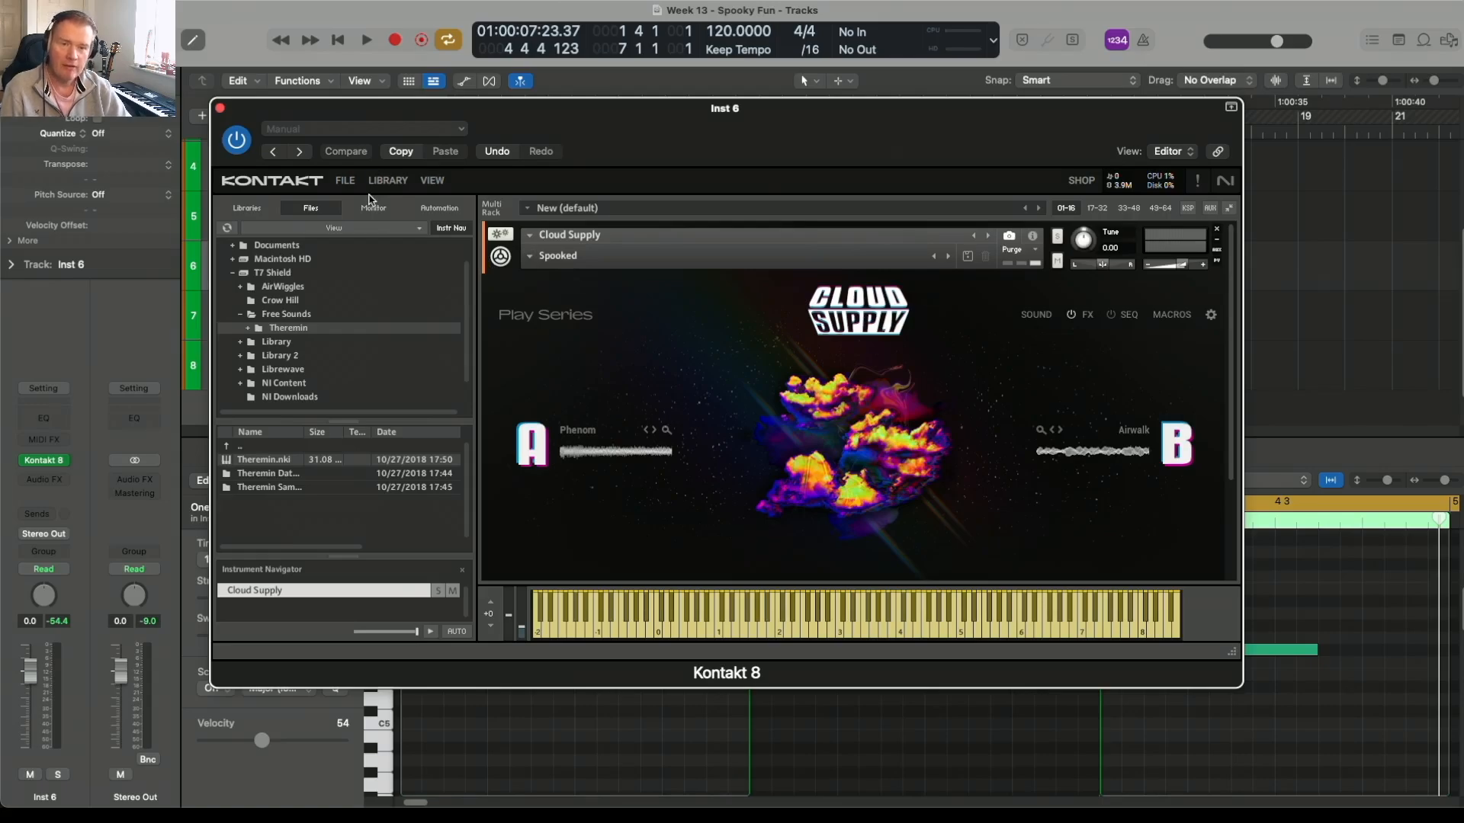
# Step: Close the Inst 6 Kontakt window, audition the Inst 6 track in solo, and turn its solo off
pyautogui.click(219, 107)
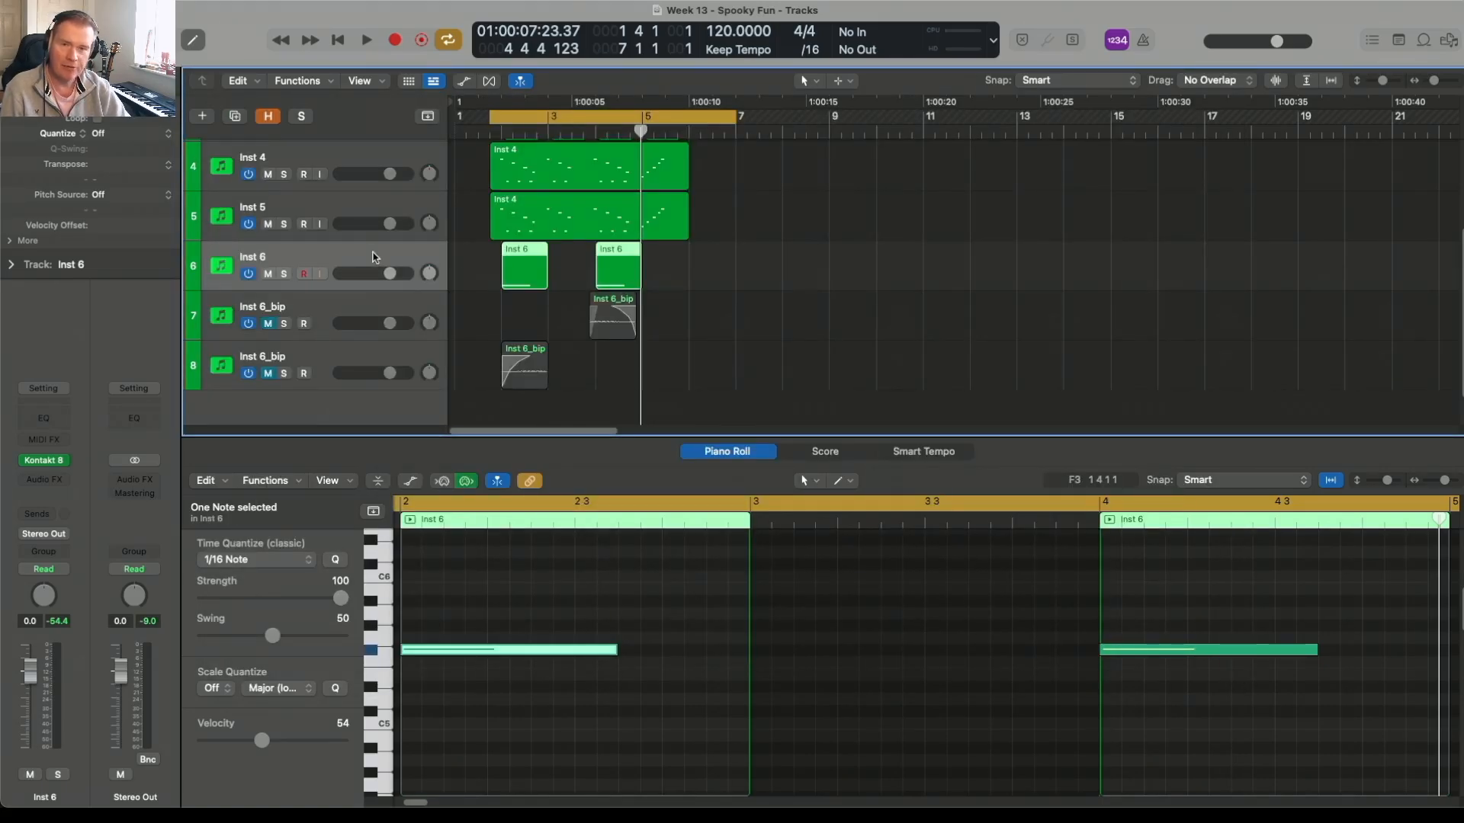
pyautogui.click(284, 274)
pyautogui.press('space')
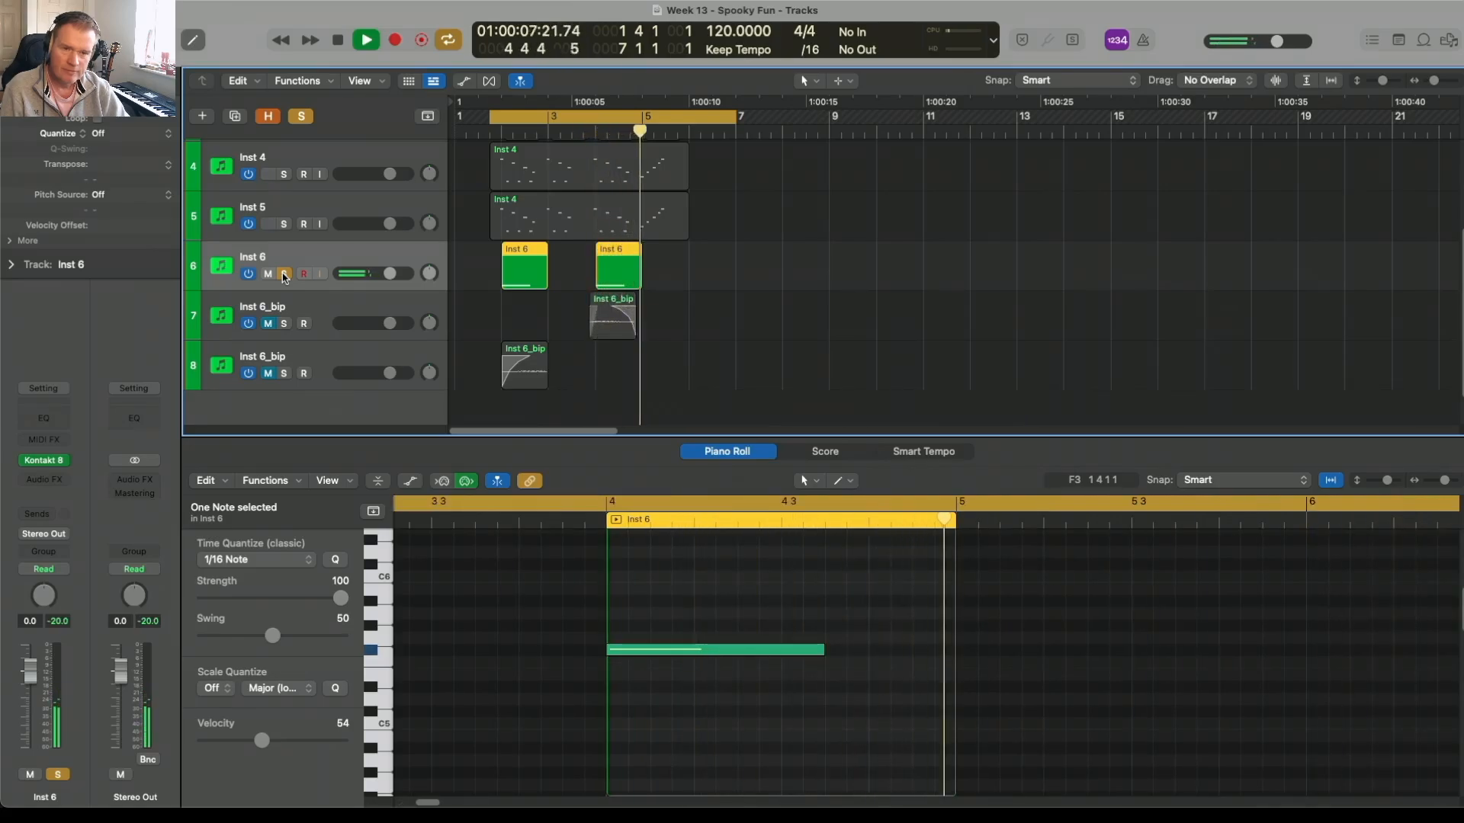
pyautogui.press('space')
pyautogui.click(284, 273)
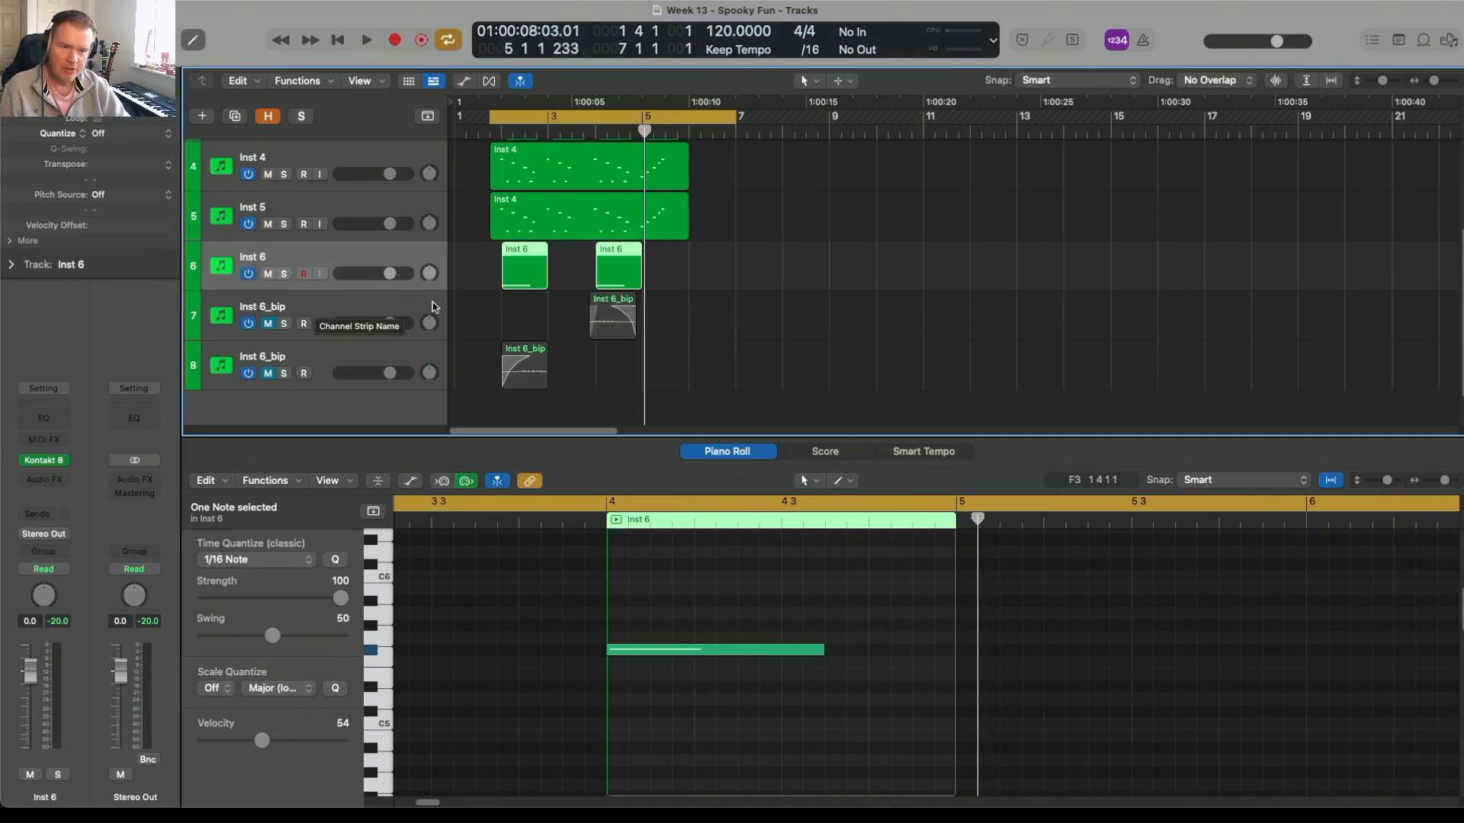
# Step: Mute the Inst 6 track, unmute both bounced Inst 6_bip audio tracks, and listen to them in the arrangement
pyautogui.click(527, 376)
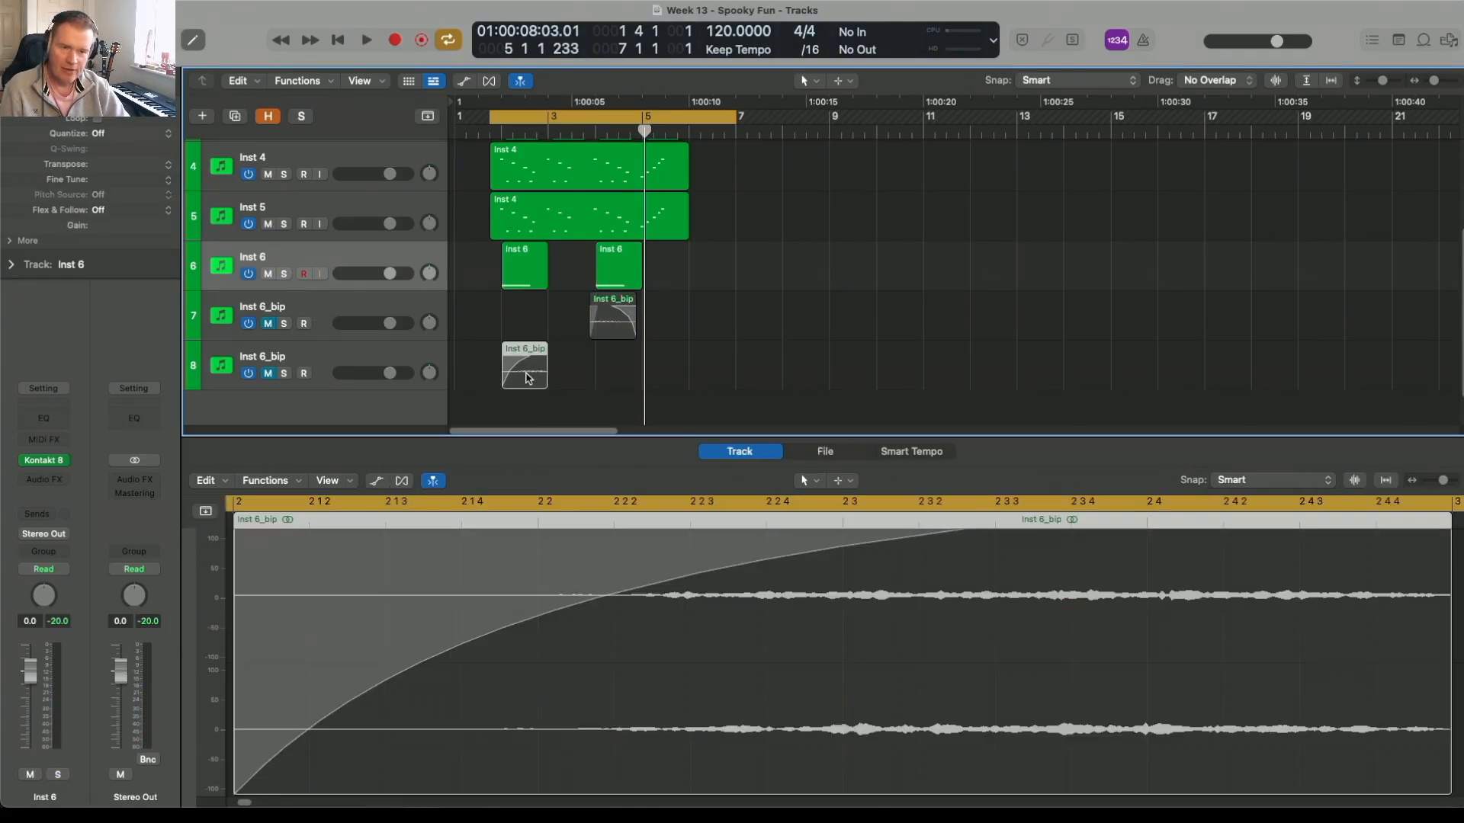
pyautogui.moveTo(272, 374); pyautogui.dragTo(269, 284)
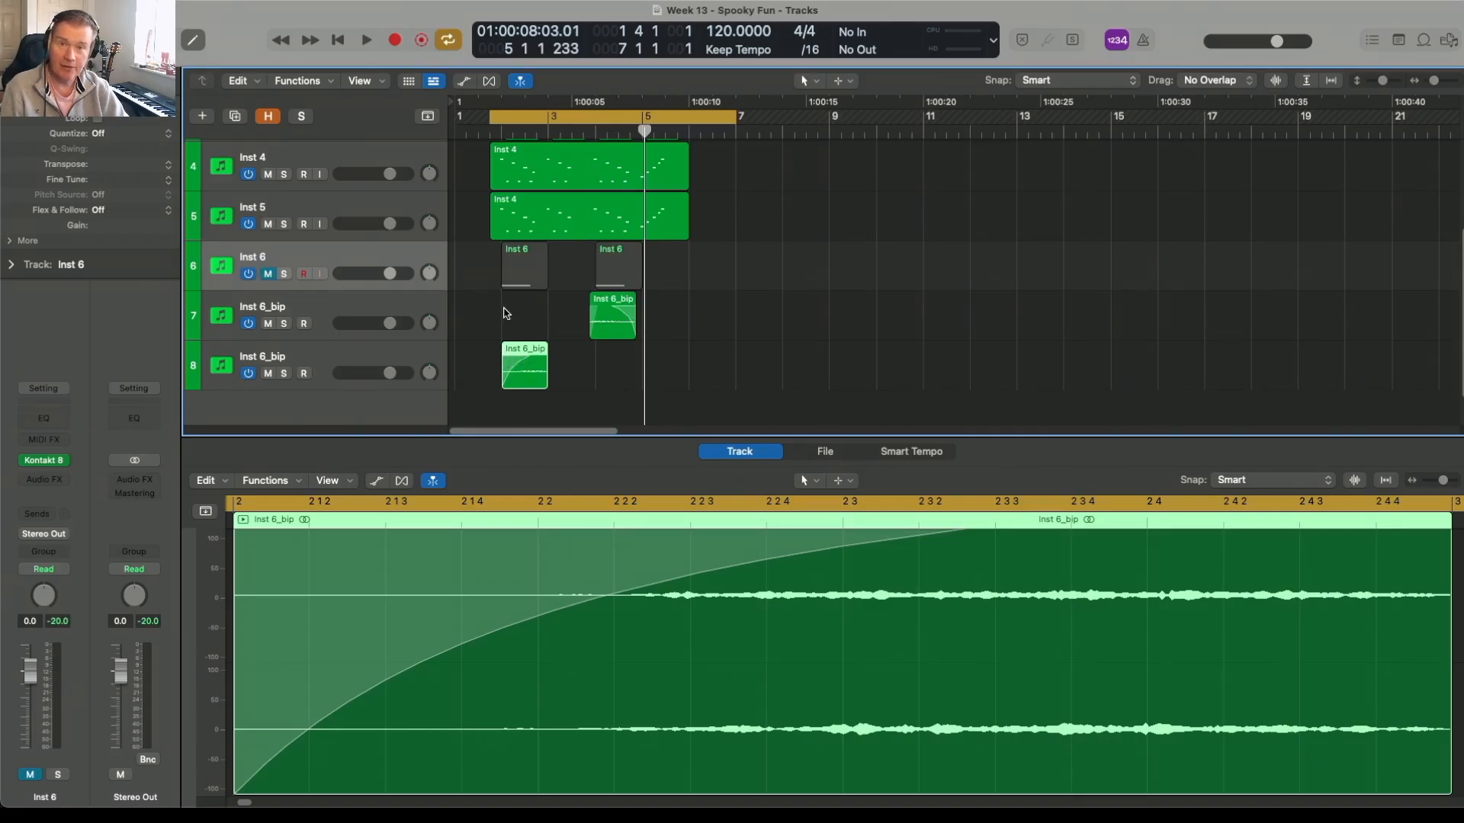
pyautogui.press('space')
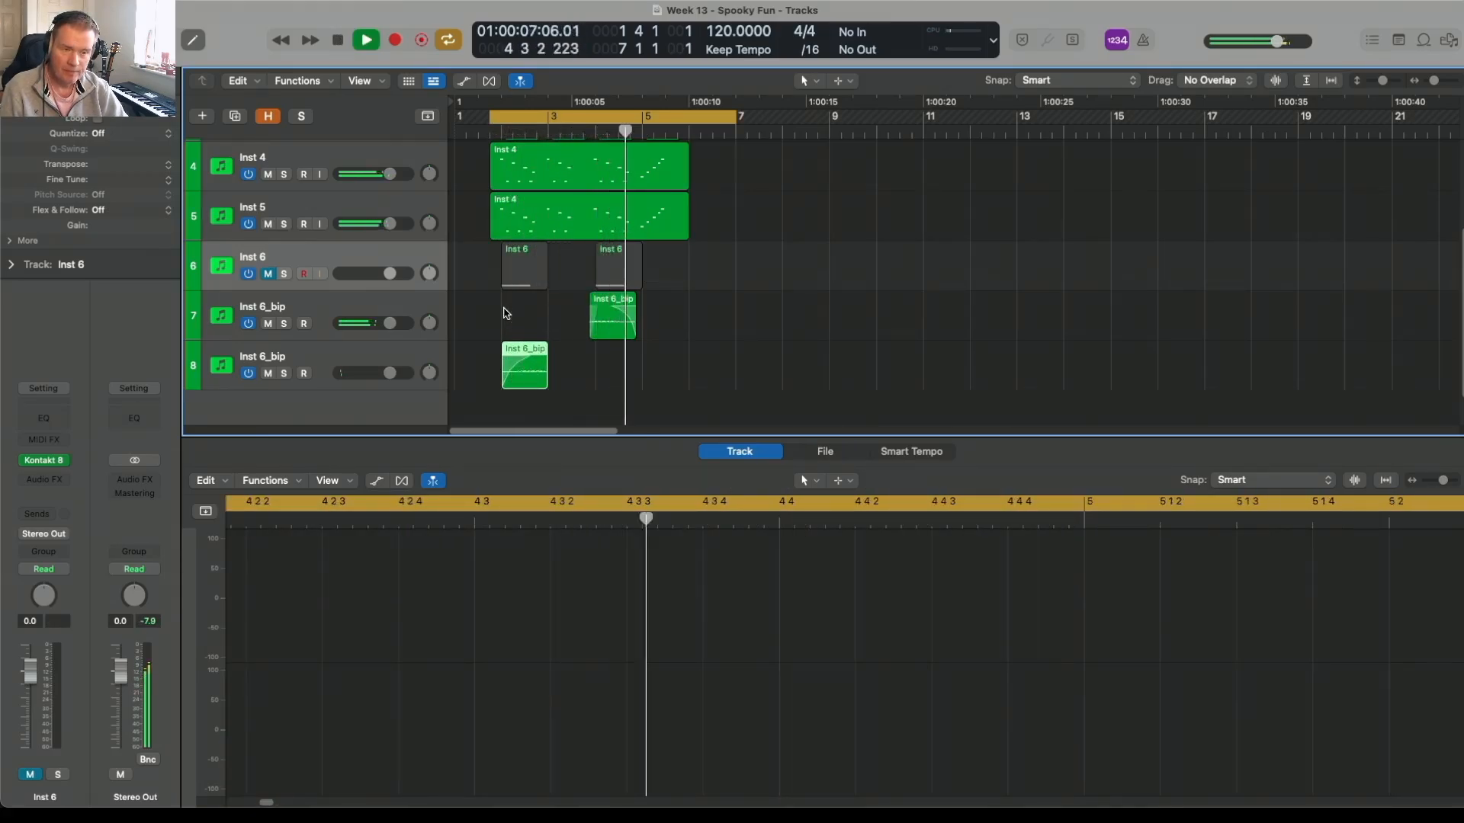
pyautogui.press('space')
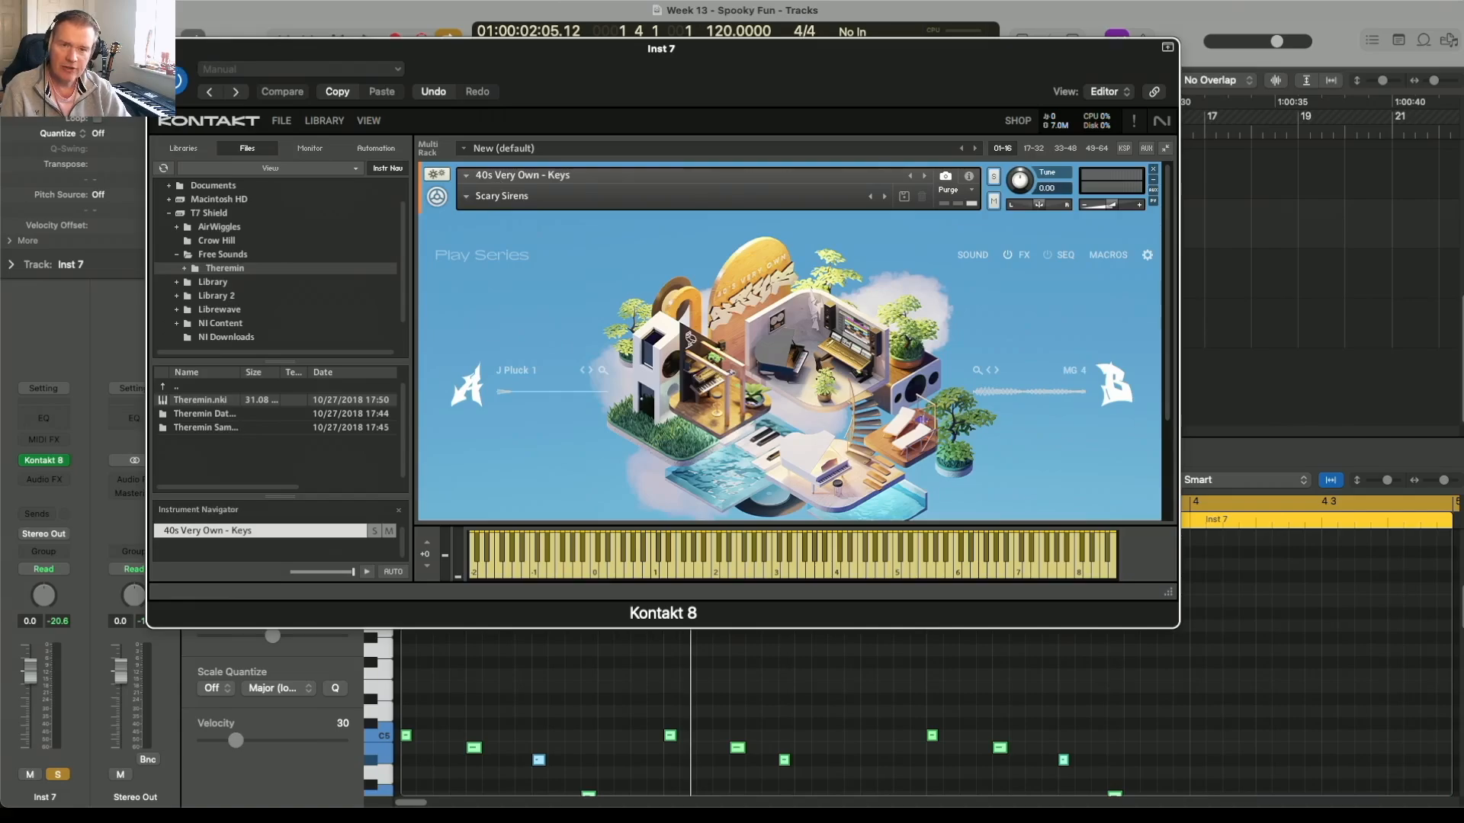
# Step: Close the Inst 7 Kontakt window and audition the soloed Inst 7 track
pyautogui.click(158, 49)
pyautogui.press('space')
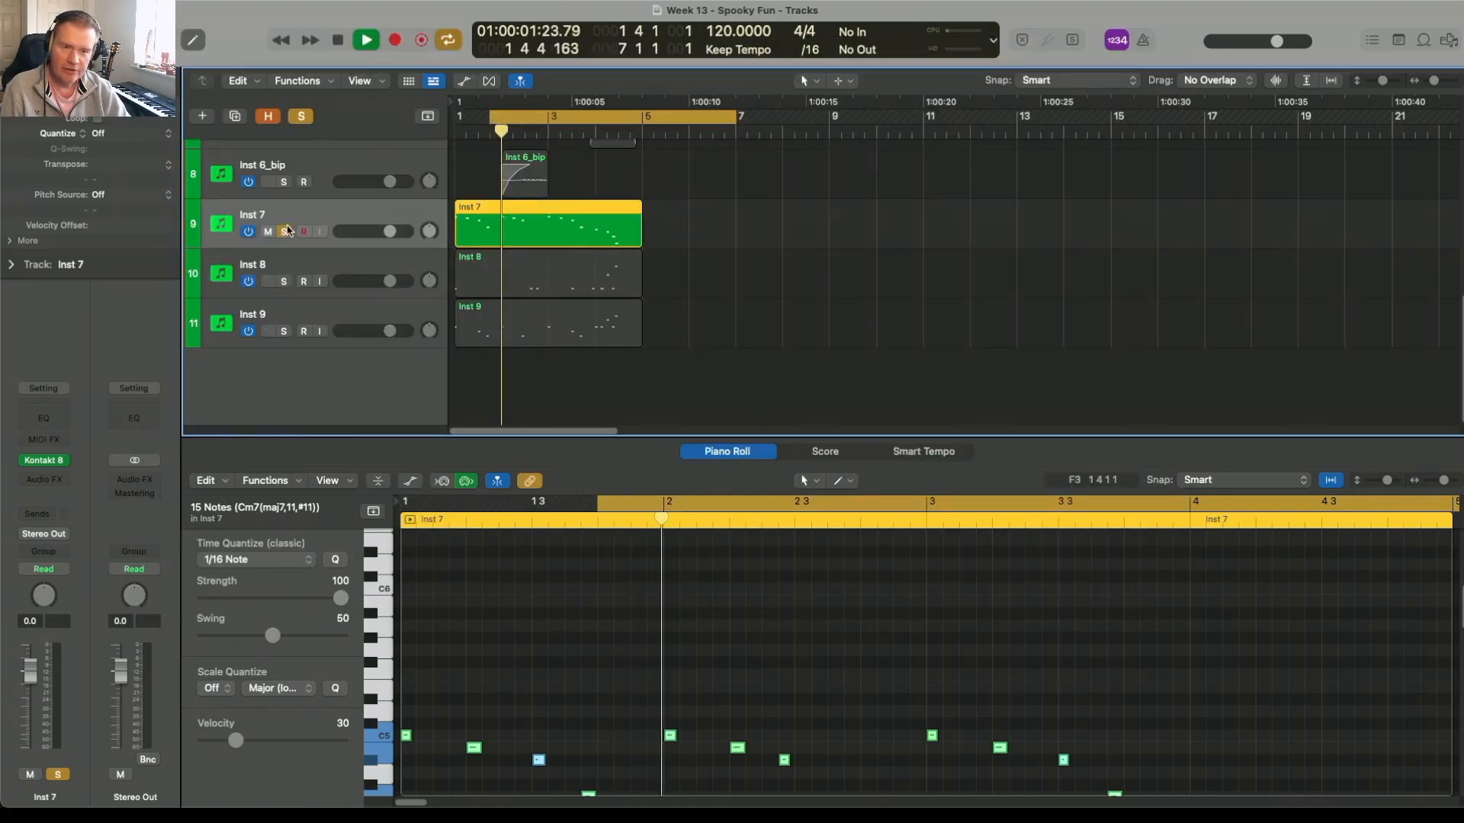
pyautogui.press('space')
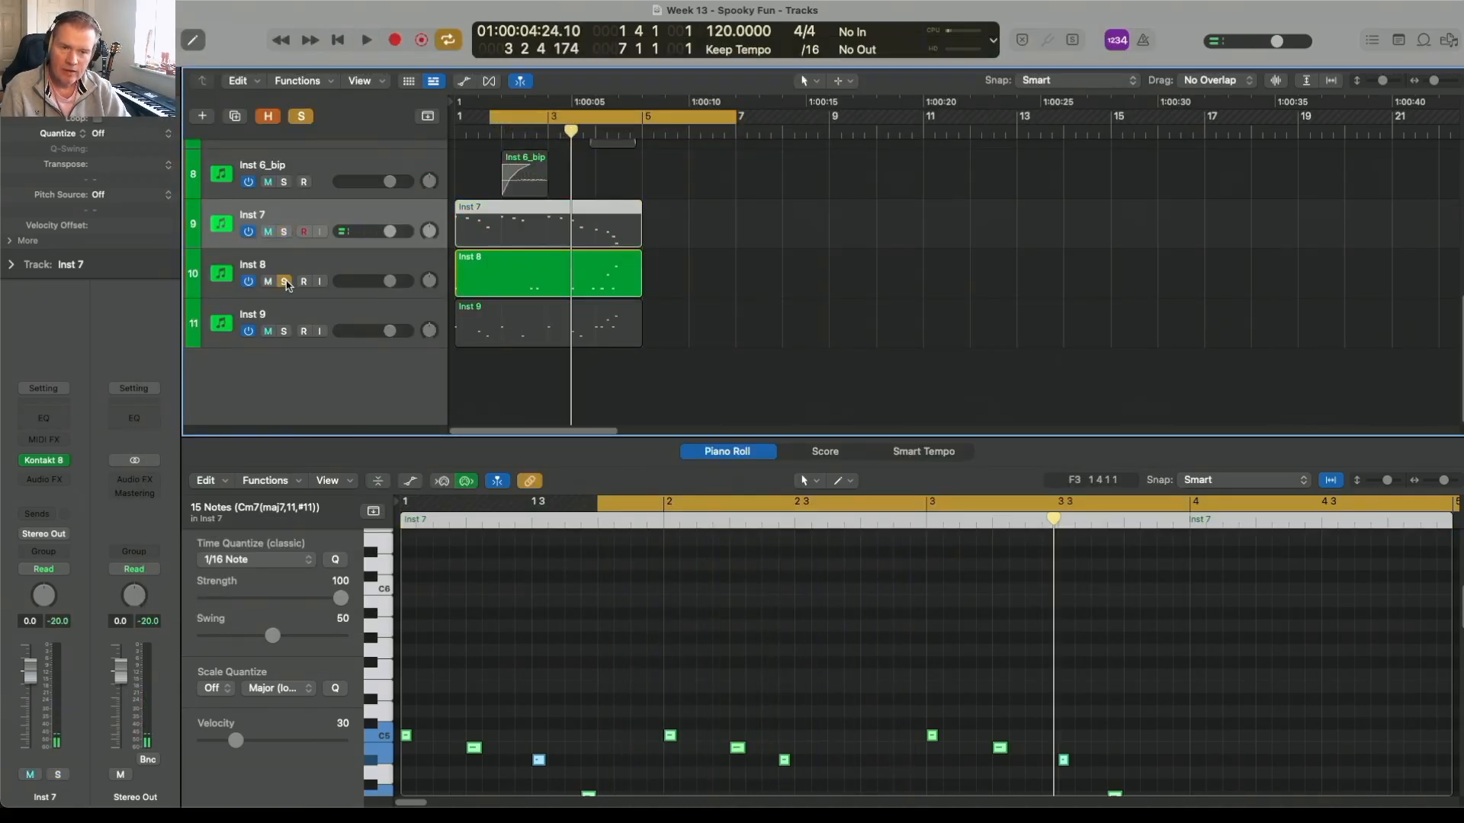
# Step: Audition the soloed Inst 8 track and turn its solo off
pyautogui.click(307, 271)
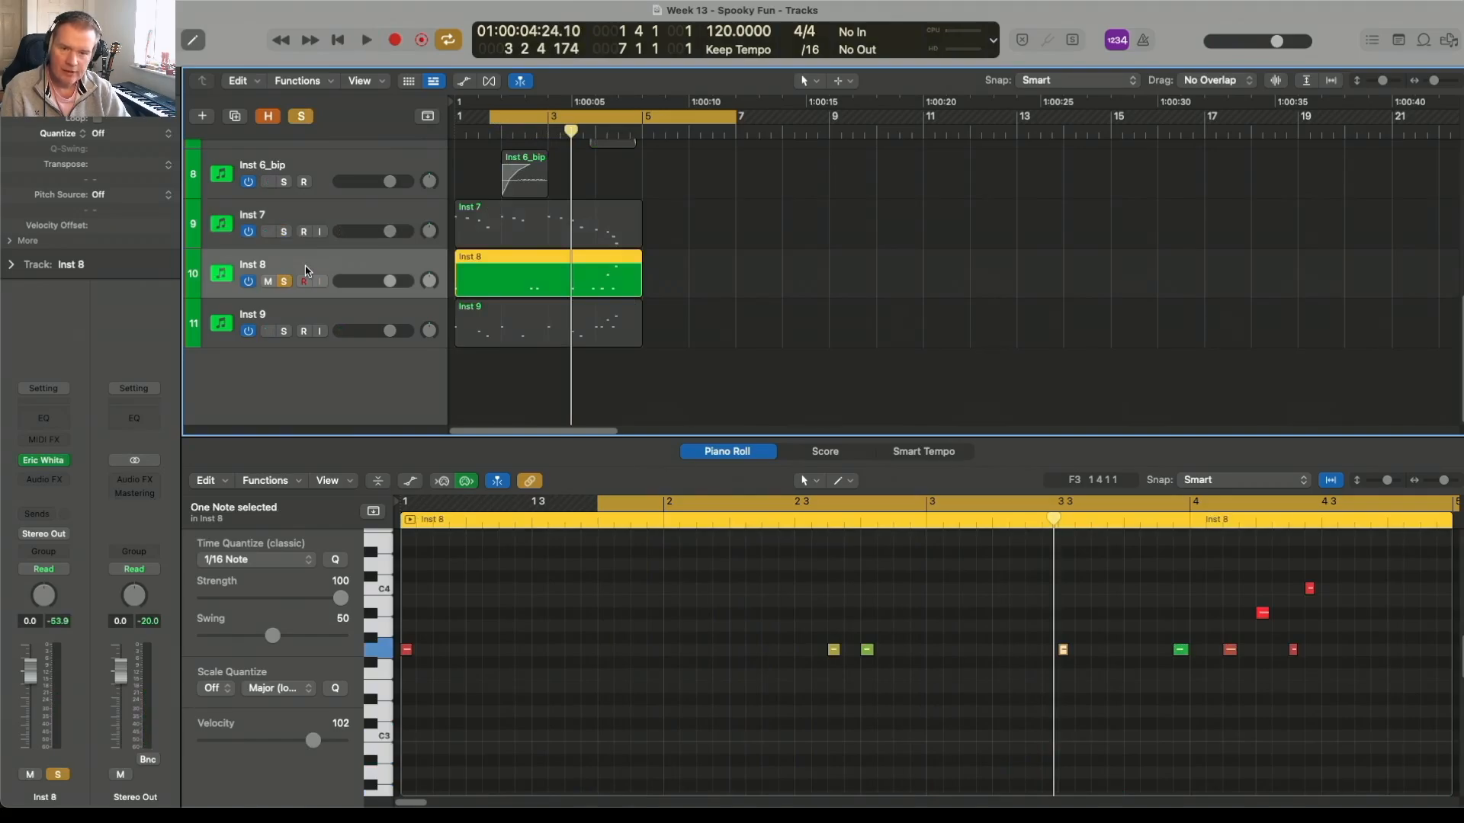
pyautogui.press('space')
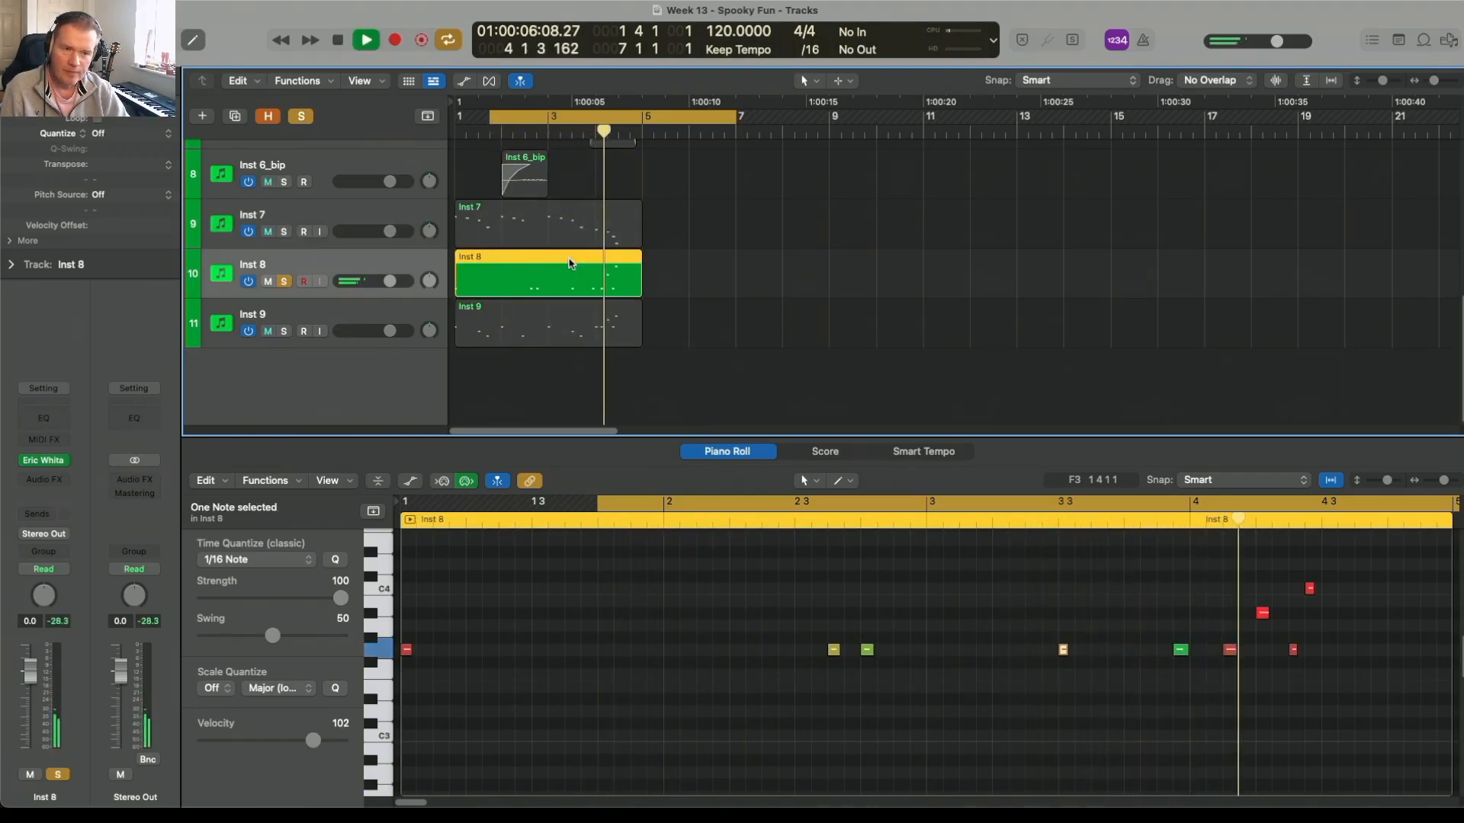
pyautogui.press('space')
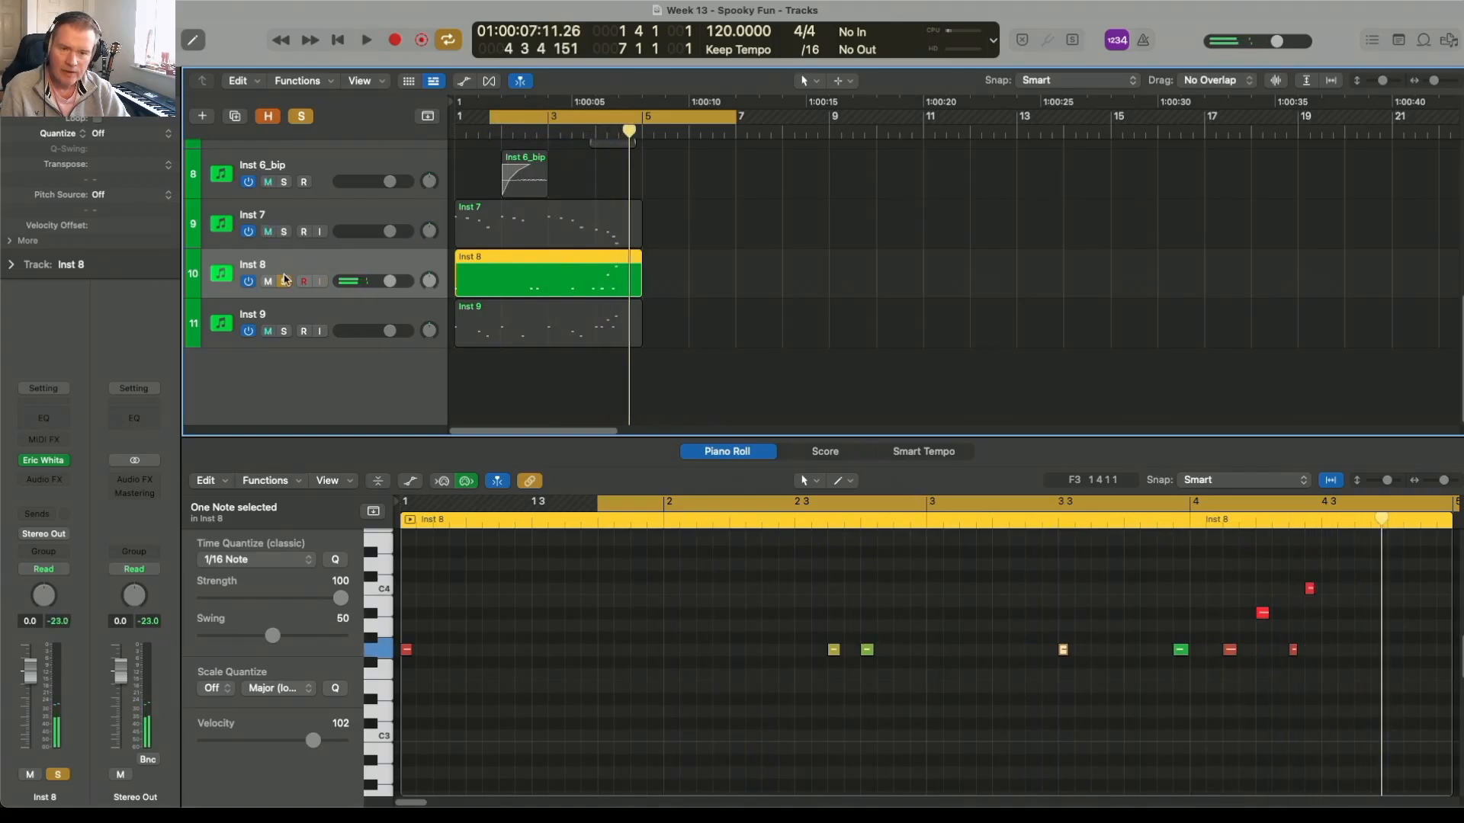
pyautogui.click(283, 281)
# Step: Check the Albion Colossus instrument on Inst 9, audition the track in solo, and turn its solo off
pyautogui.click(285, 334)
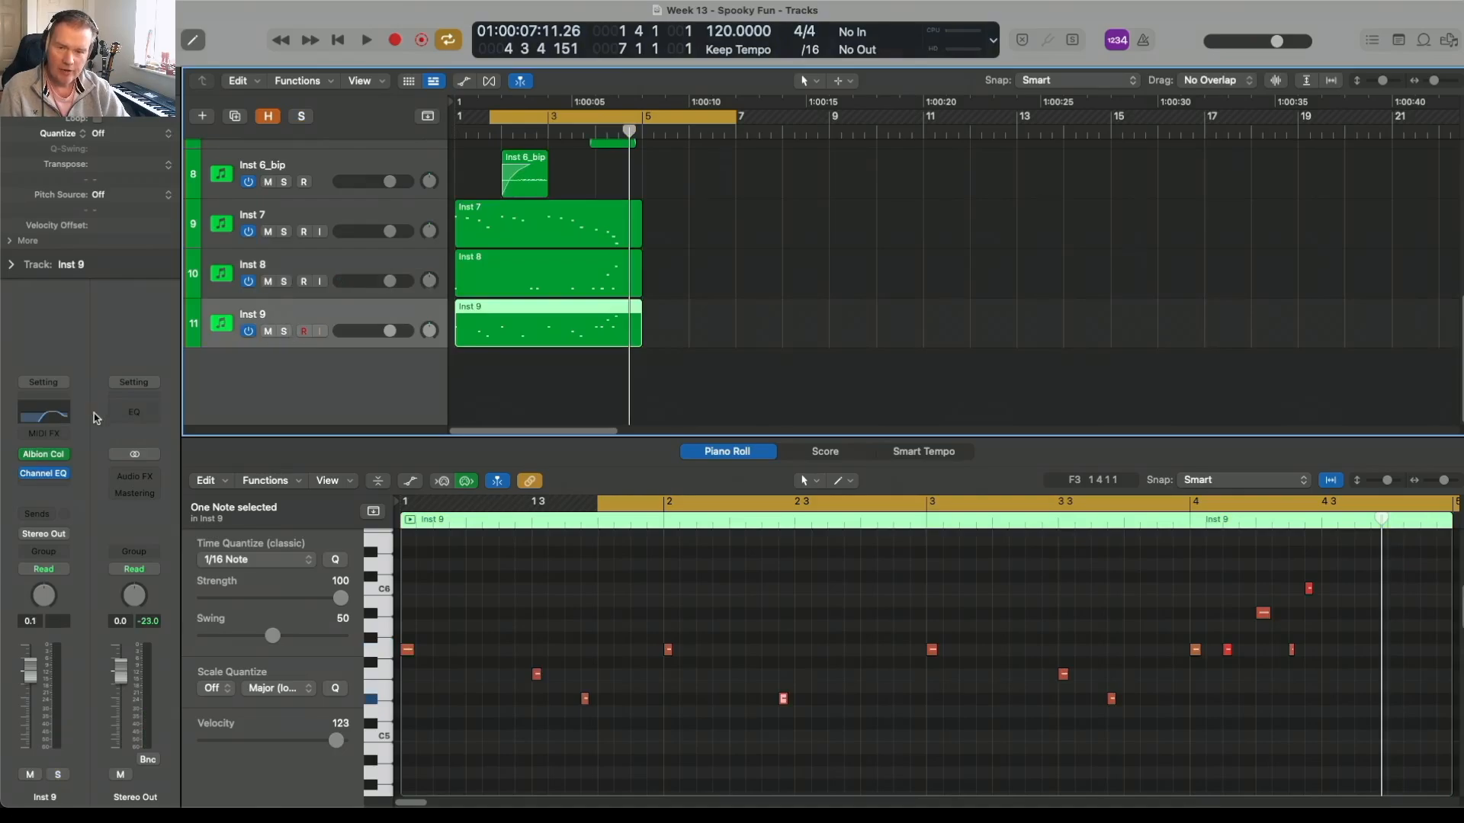
pyautogui.click(43, 454)
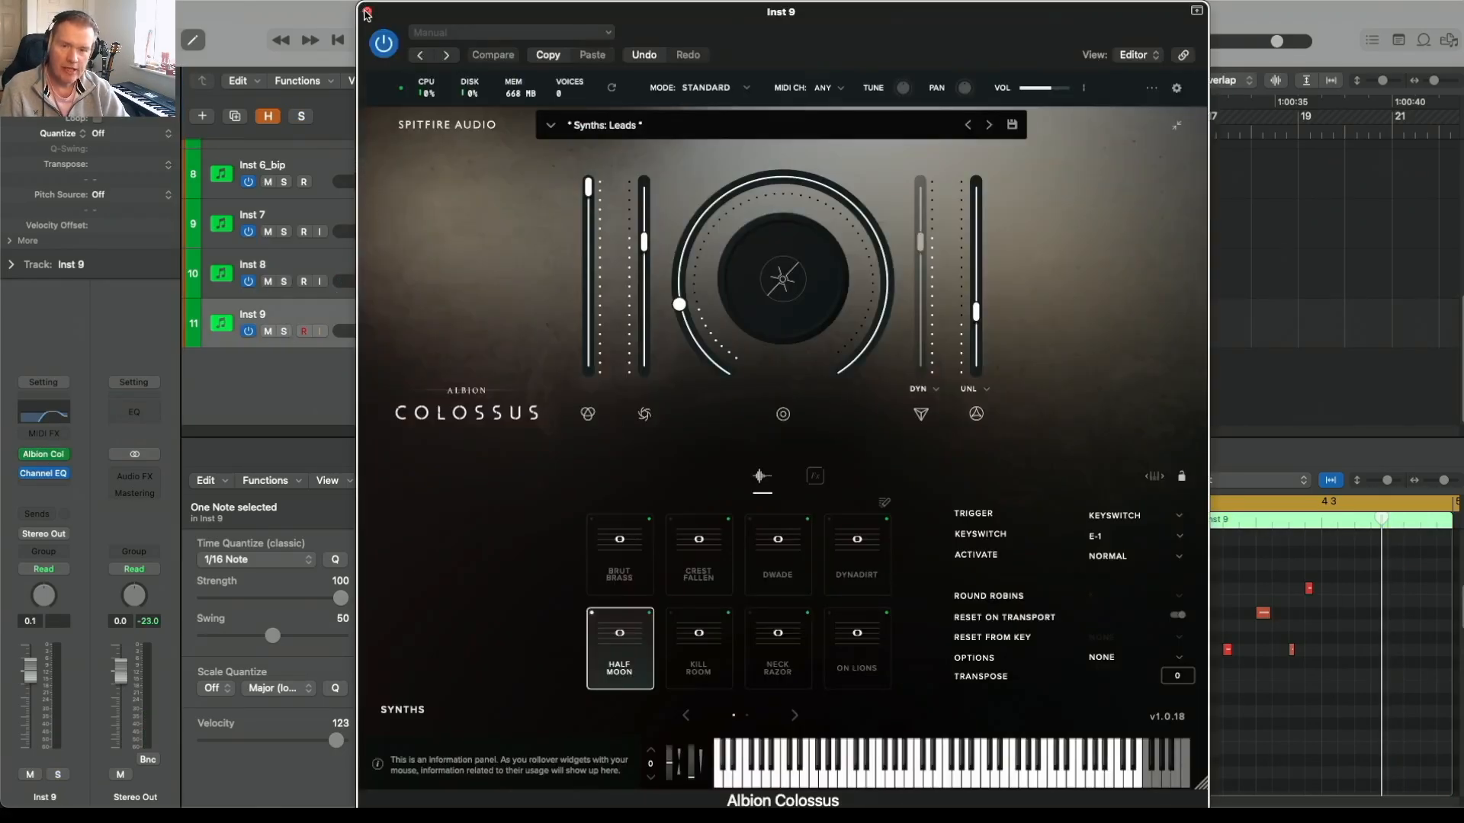
pyautogui.click(367, 11)
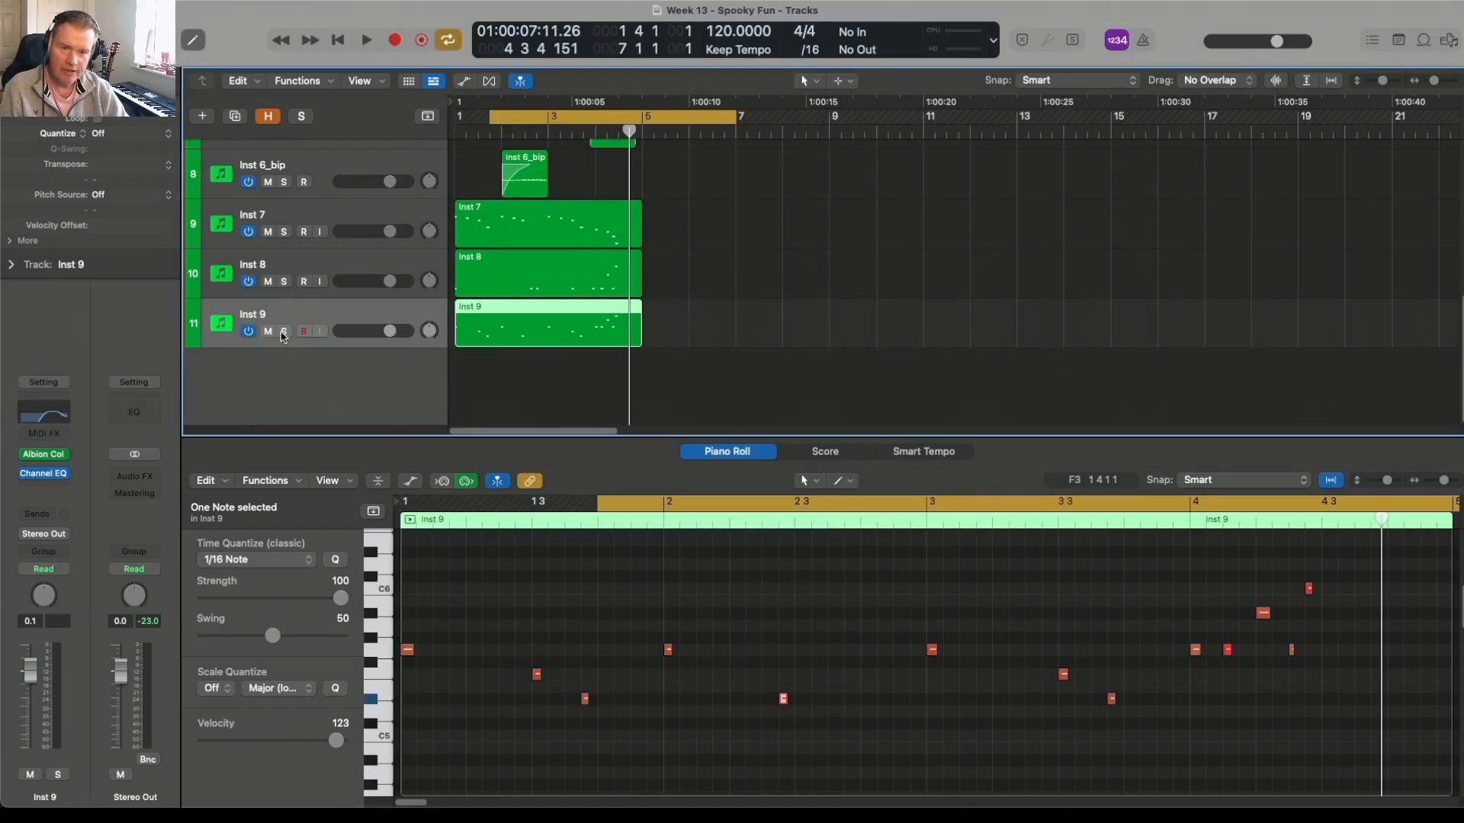
pyautogui.click(285, 333)
pyautogui.press('space')
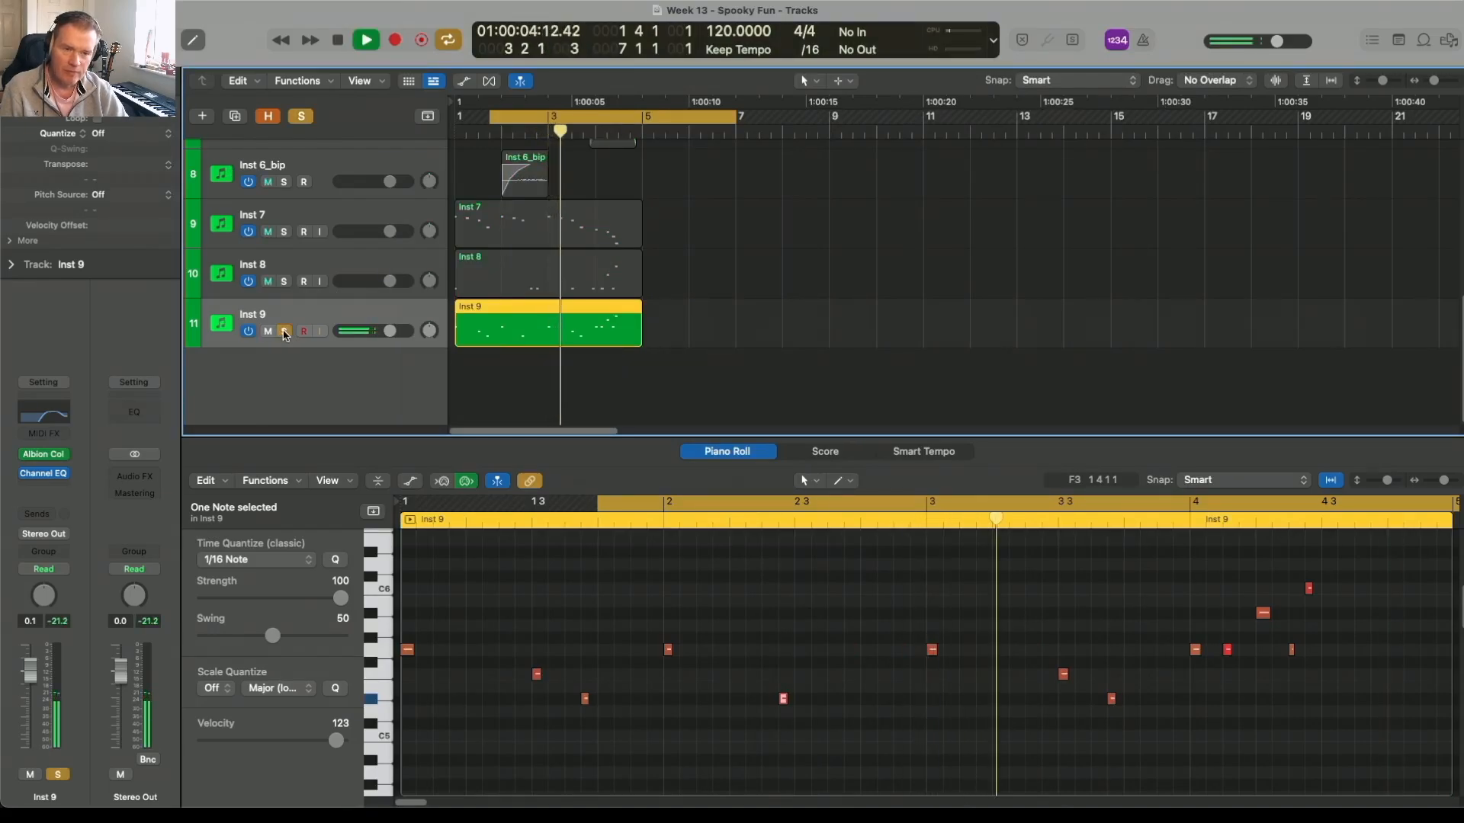
pyautogui.press('space')
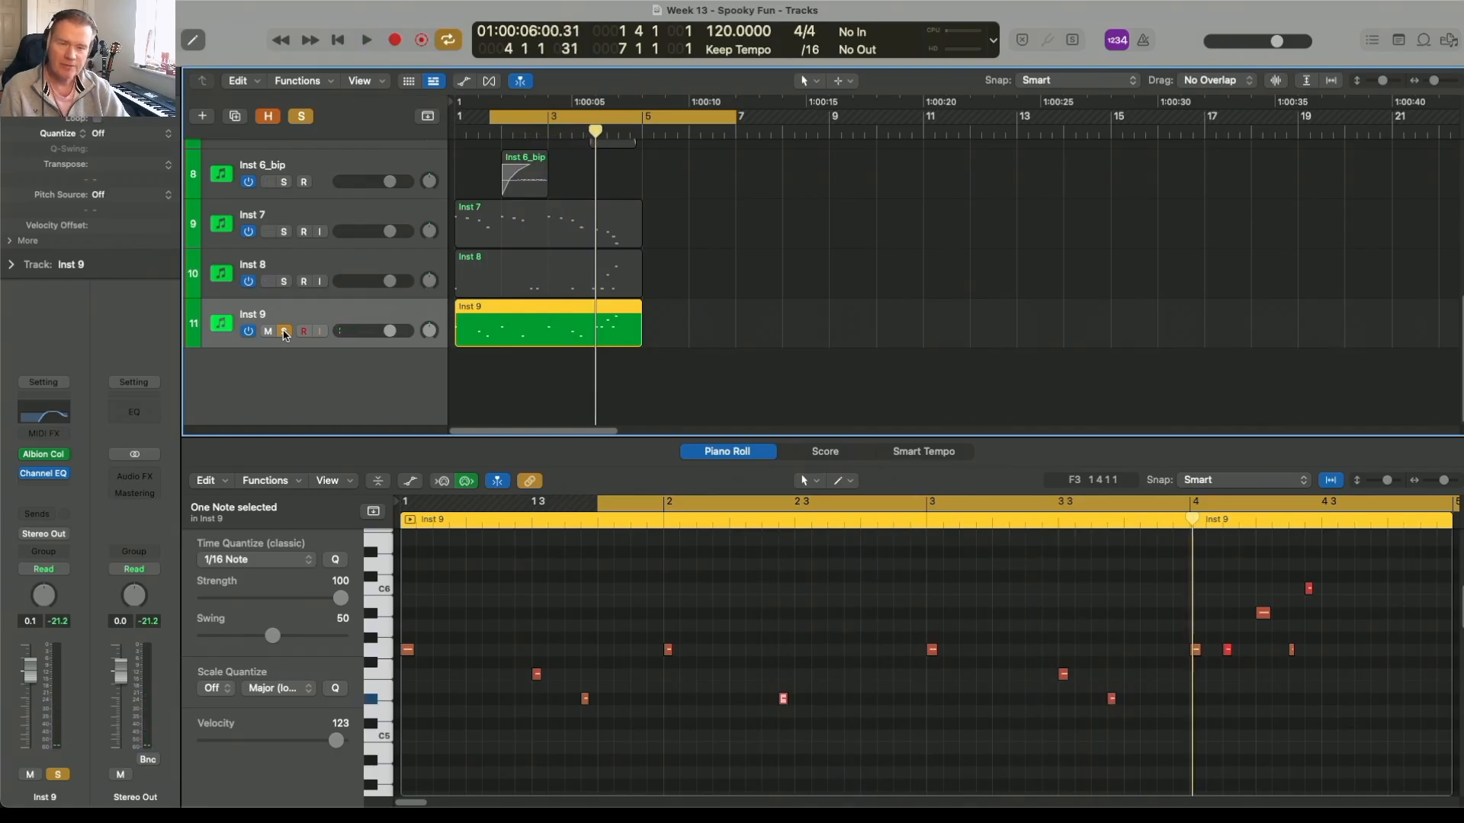
pyautogui.click(285, 332)
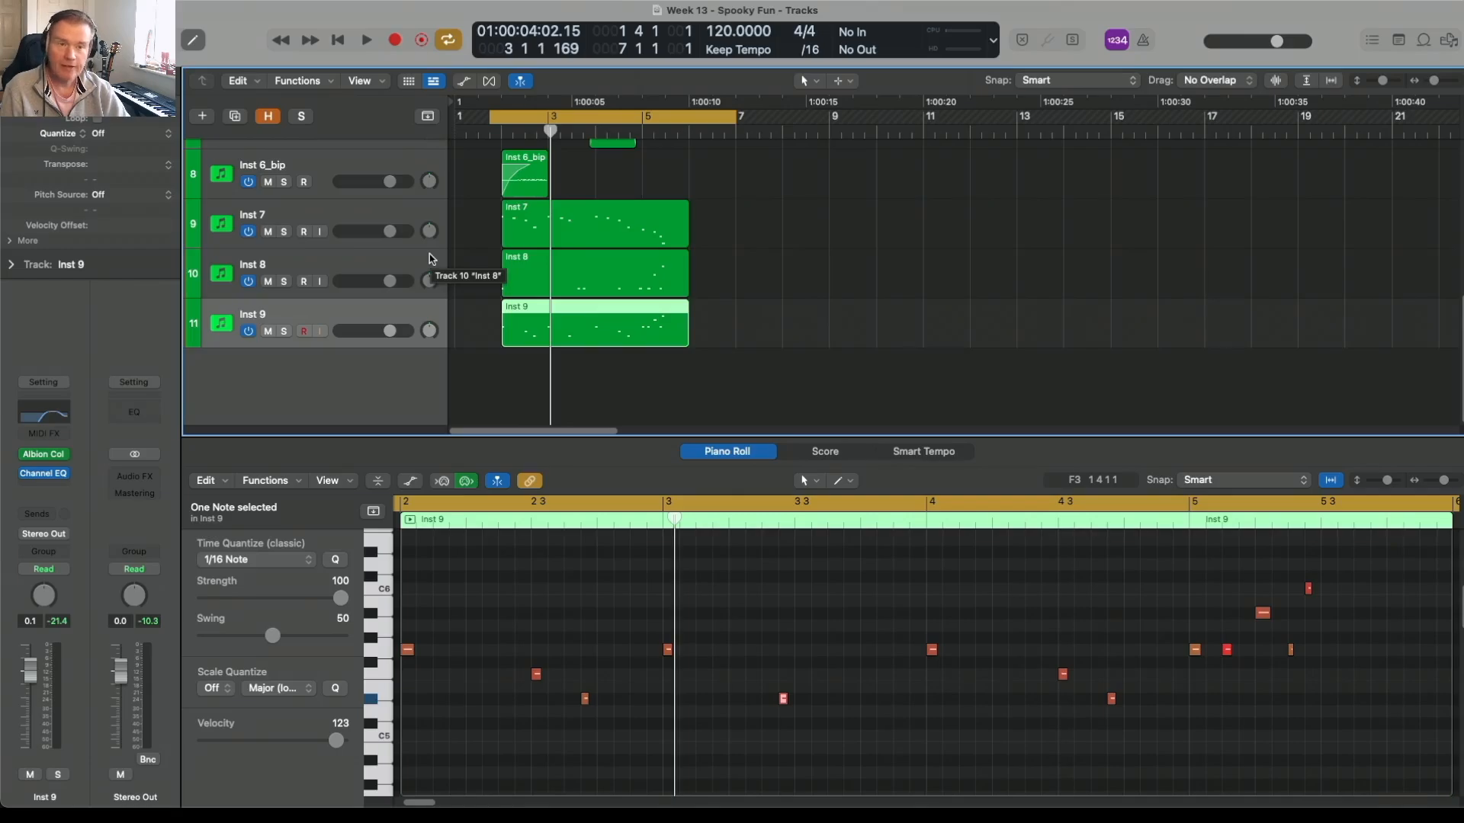
# Step: Play the full arrangement to hear the Inst 7, Inst 8 and Inst 9 parts with the other tracks
pyautogui.press('space')
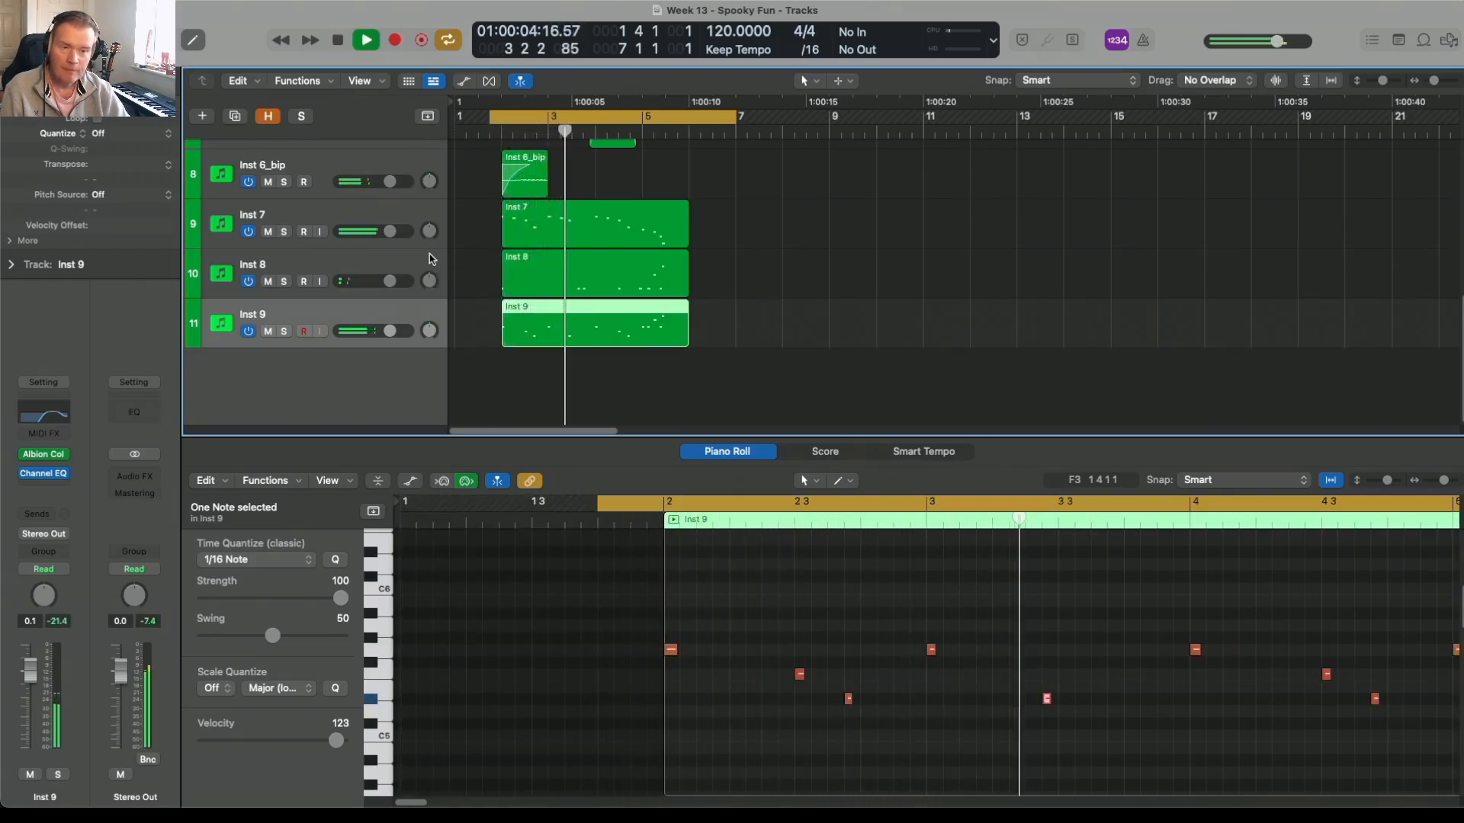
pyautogui.press('space')
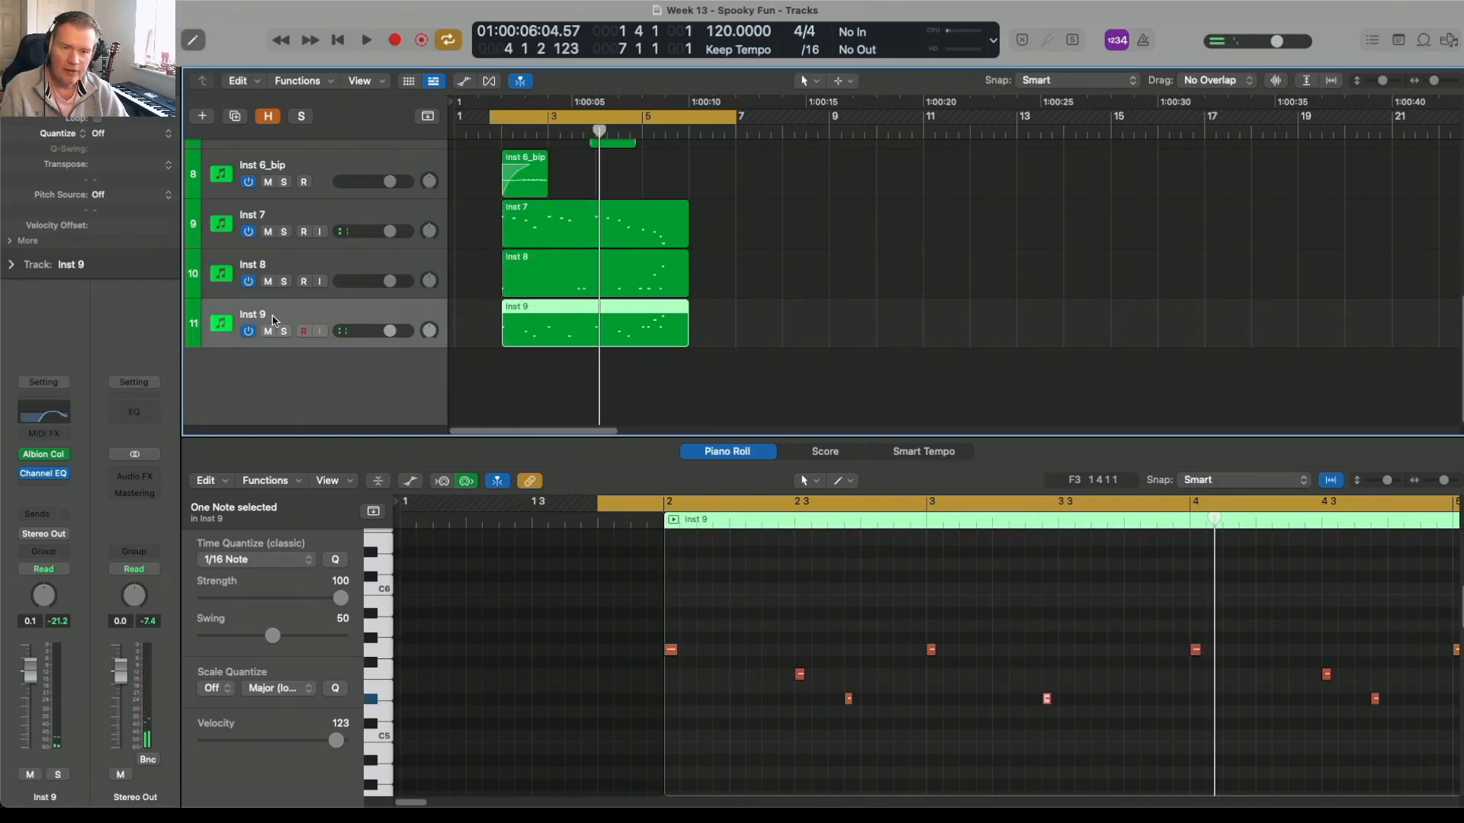
# Step: Delete one of the two closely spaced notes after 3 3 in the Inst 8 region and play the result
pyautogui.click(281, 262)
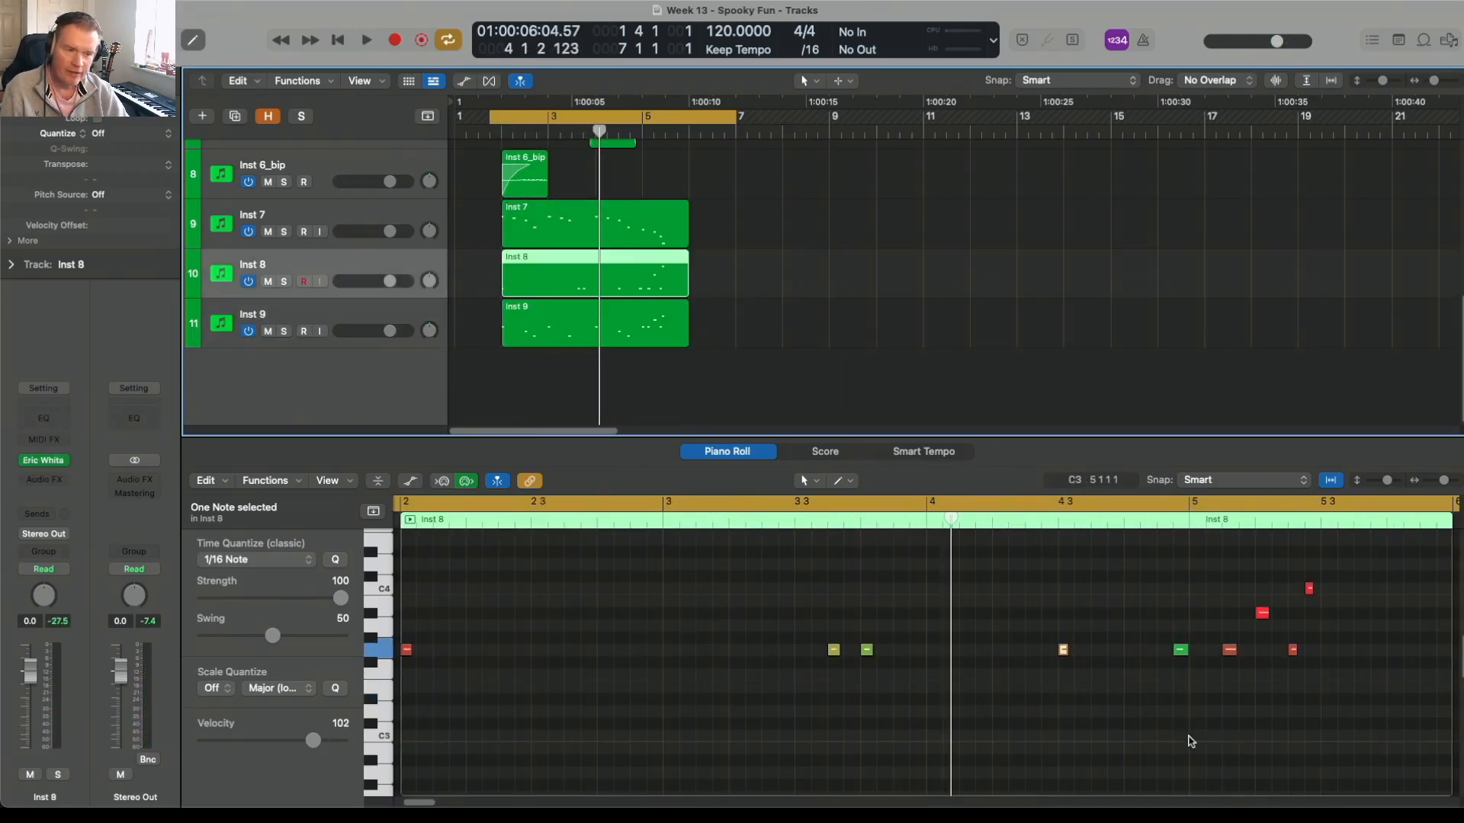
pyautogui.click(861, 634)
pyautogui.click(866, 649)
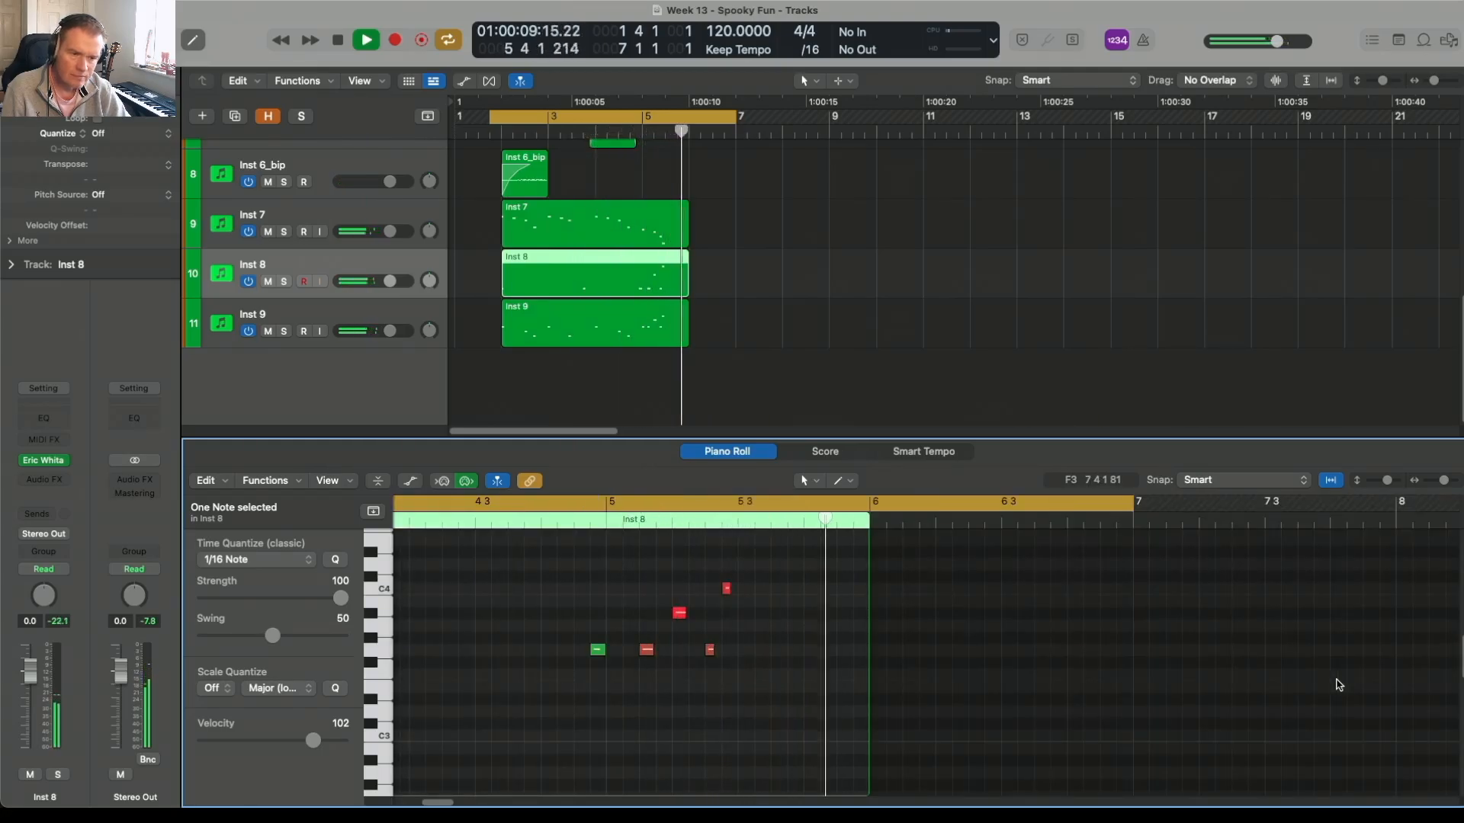
pyautogui.press('space')
# Step: Solo the Inst 10 track and play it to audition its part
pyautogui.click(373, 318)
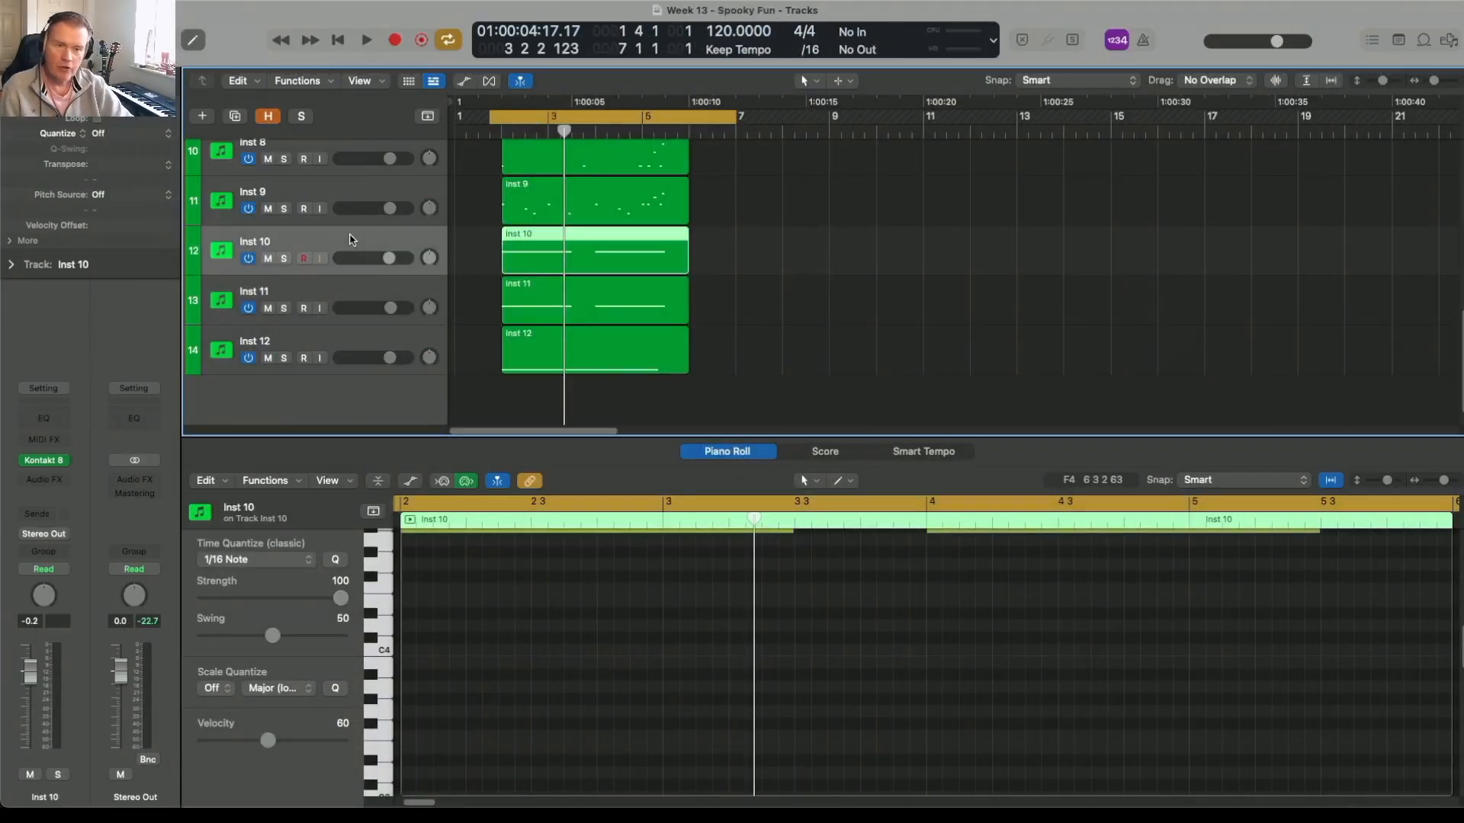
pyautogui.click(284, 259)
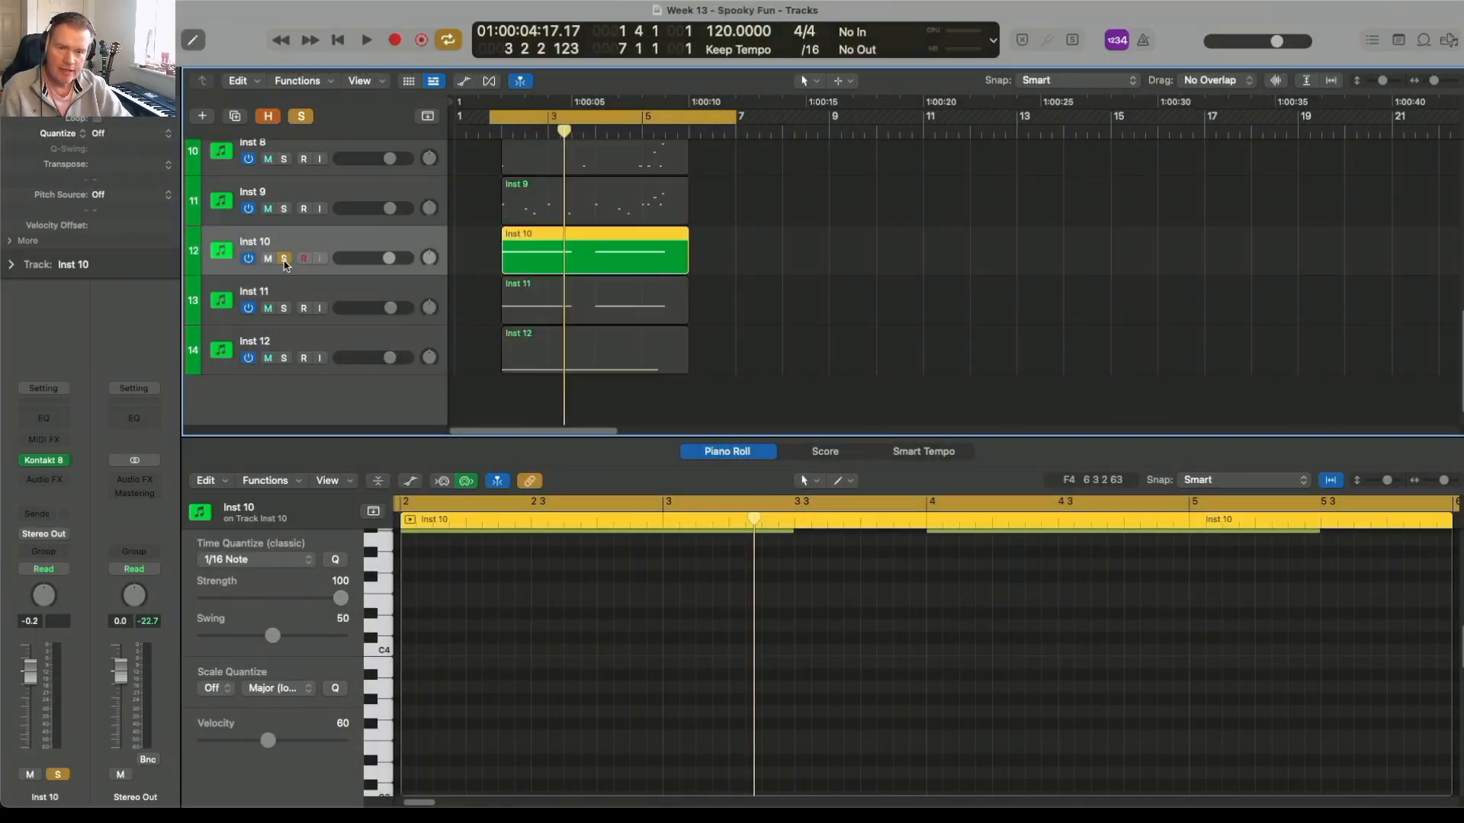
pyautogui.press('space')
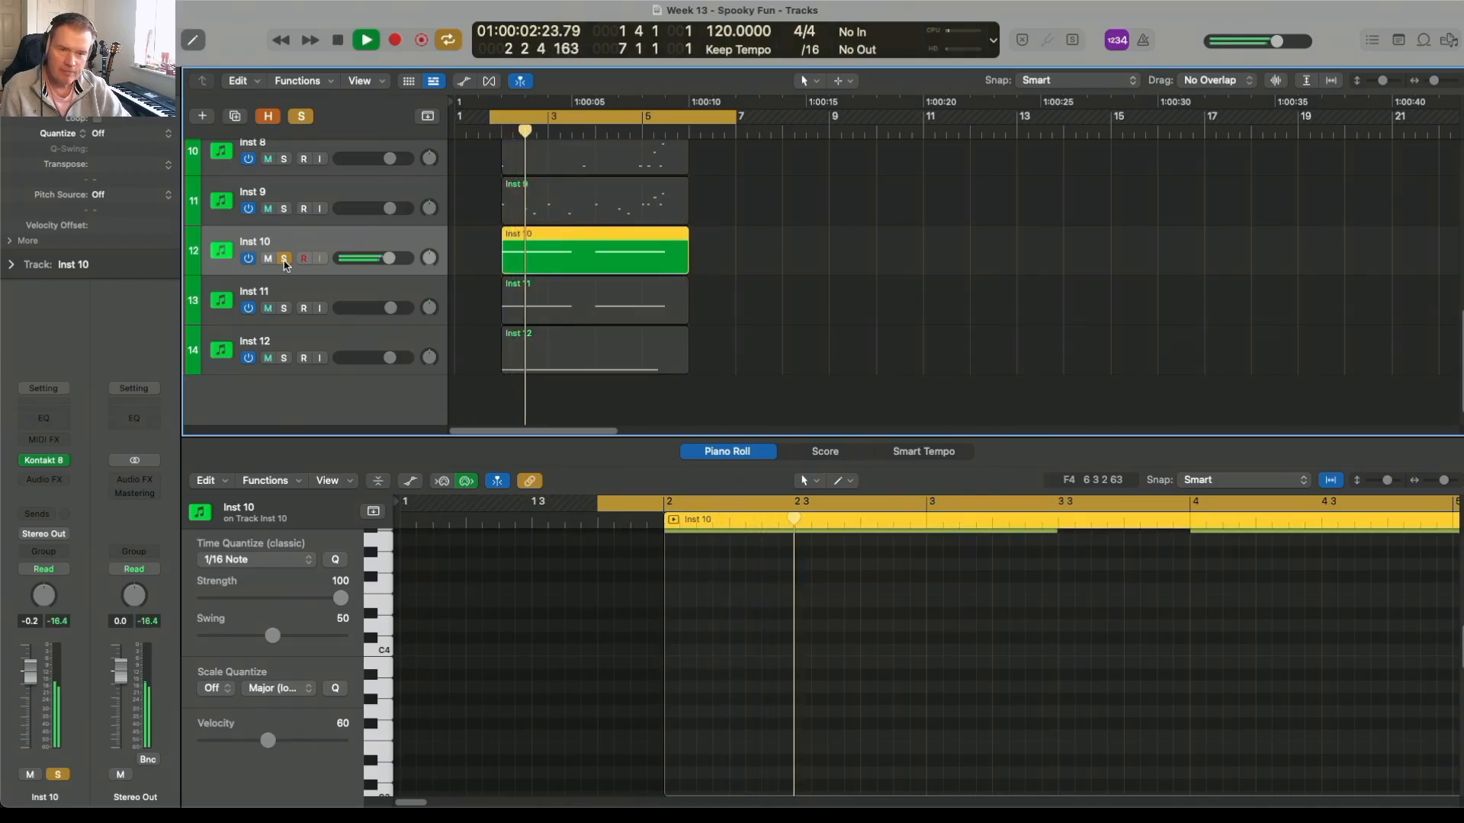
pyautogui.press('space')
# Step: Audition the Inst 11 track in solo and turn its solo off
pyautogui.keyDown('alt'); pyautogui.click(284, 309); pyautogui.keyUp('alt')
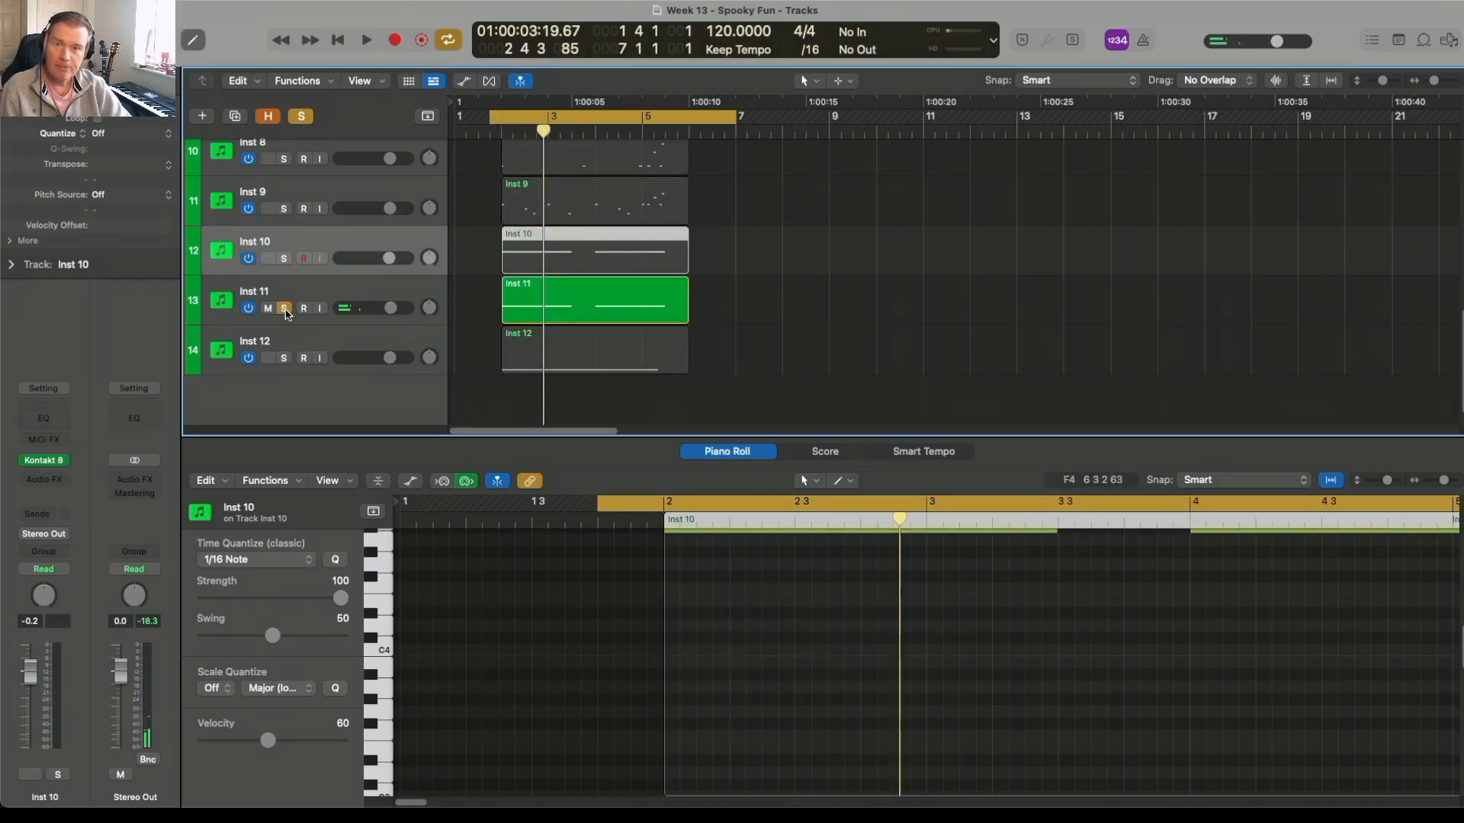
pyautogui.press('space')
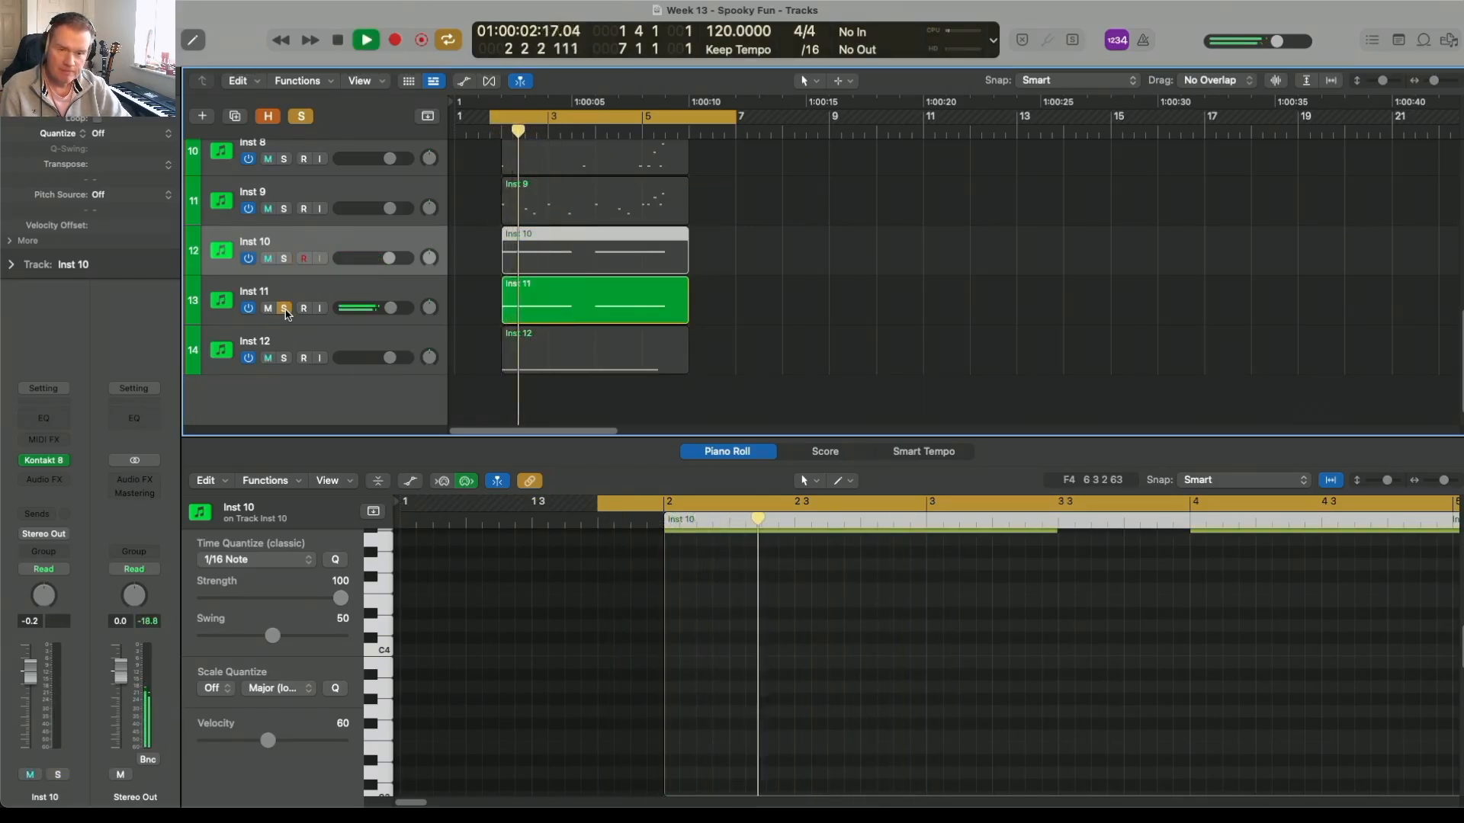
pyautogui.press('space')
pyautogui.click(285, 308)
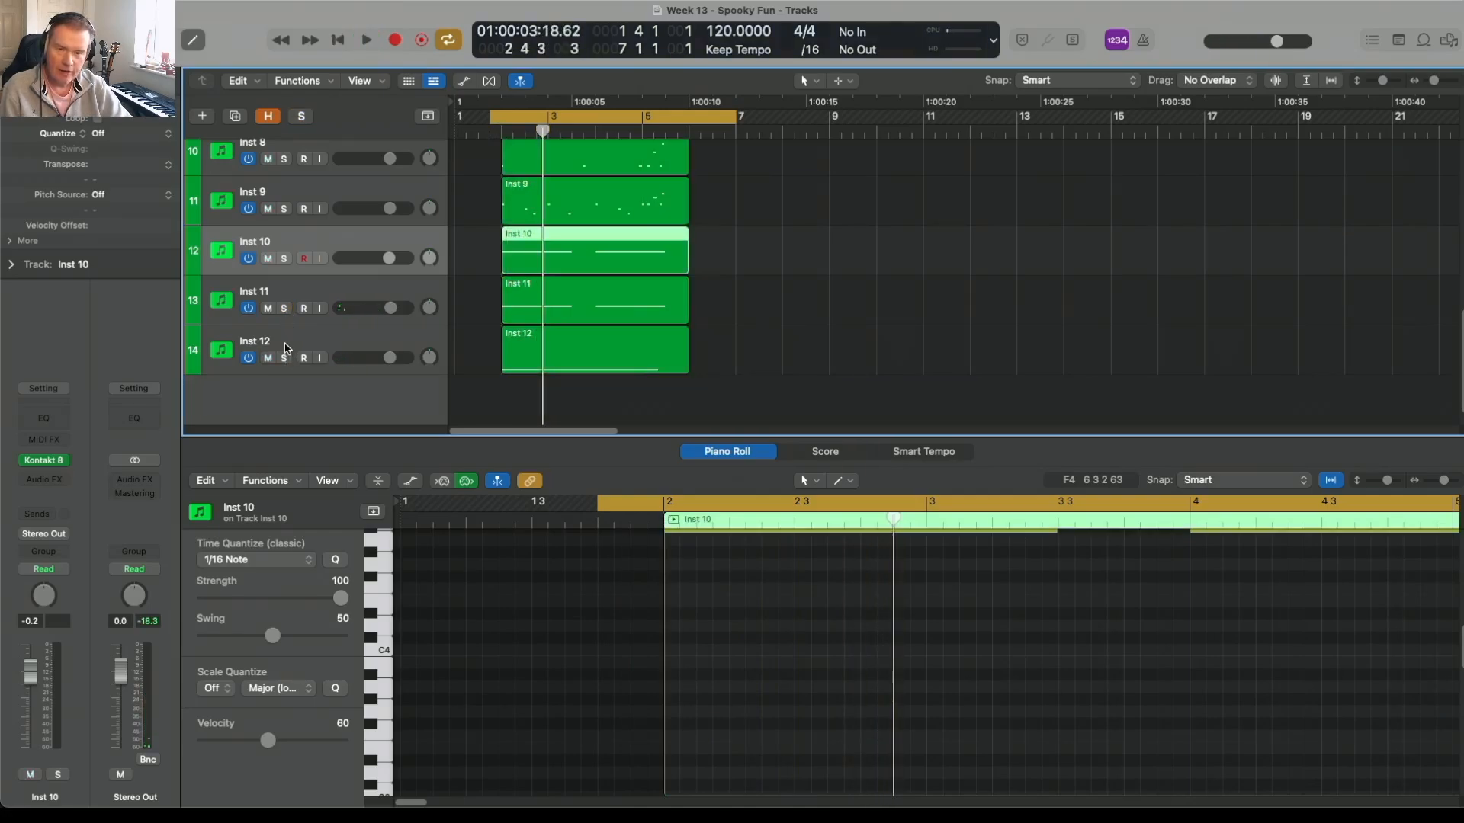
# Step: Select the Inst 12 track, audition it in solo, and turn its solo off
pyautogui.click(284, 348)
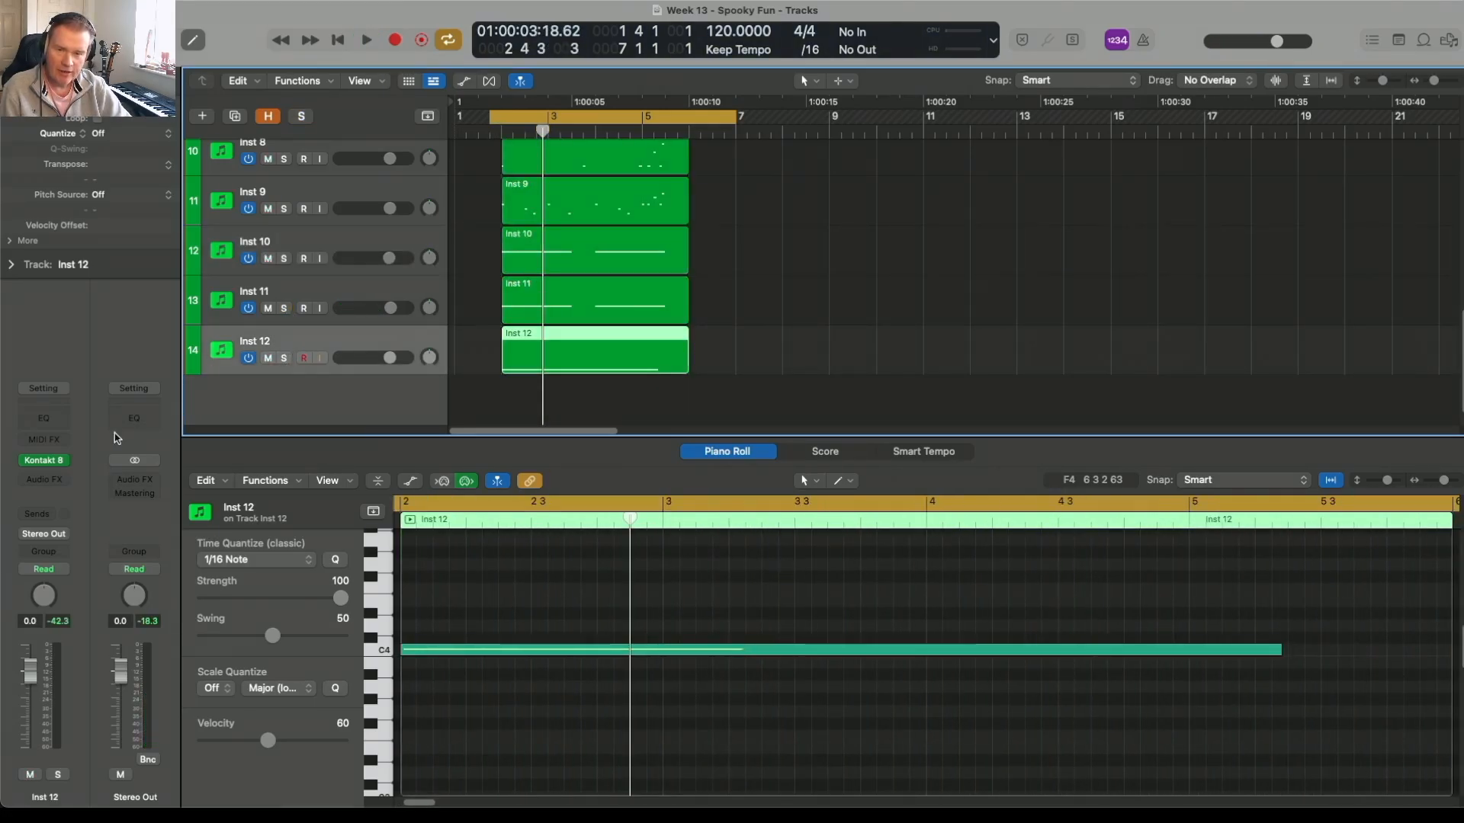
pyautogui.click(285, 358)
pyautogui.press('space')
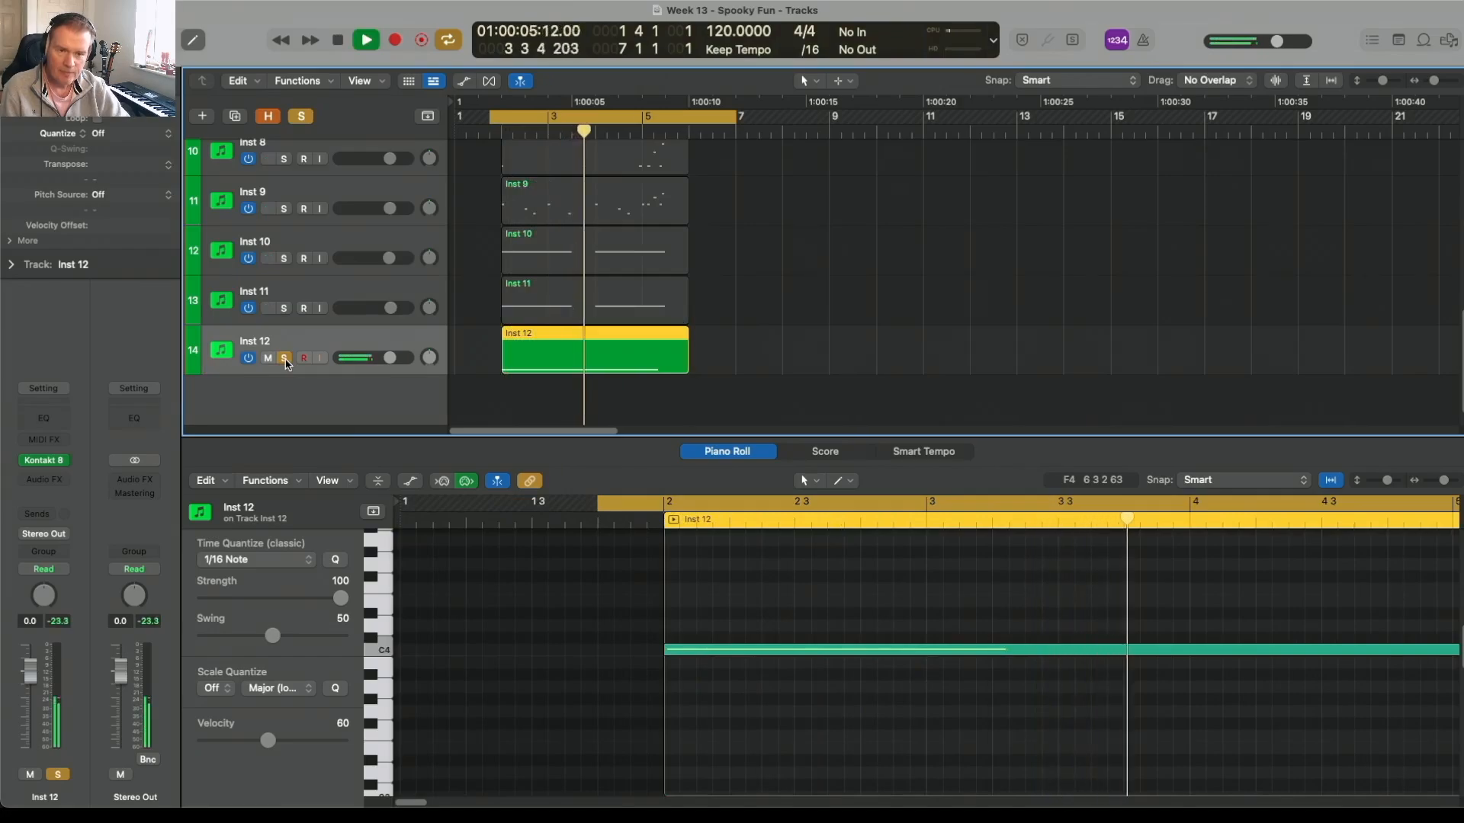
pyautogui.press('space')
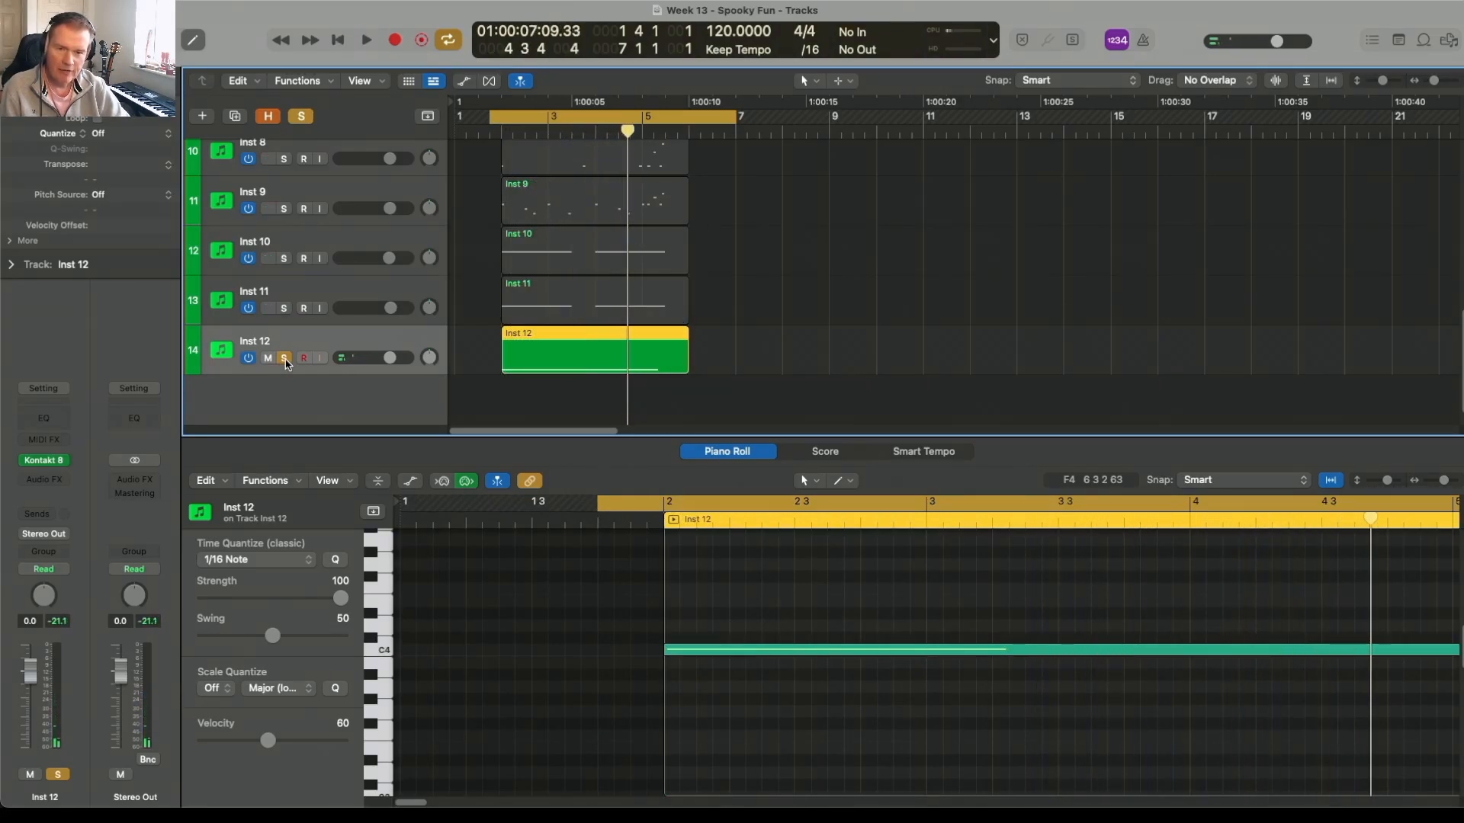
pyautogui.click(285, 359)
# Step: Play the full arrangement with Inst 10 to Inst 12, and audition Inst 14, Inst 13 and Inst 15 soloed together
pyautogui.press('space')
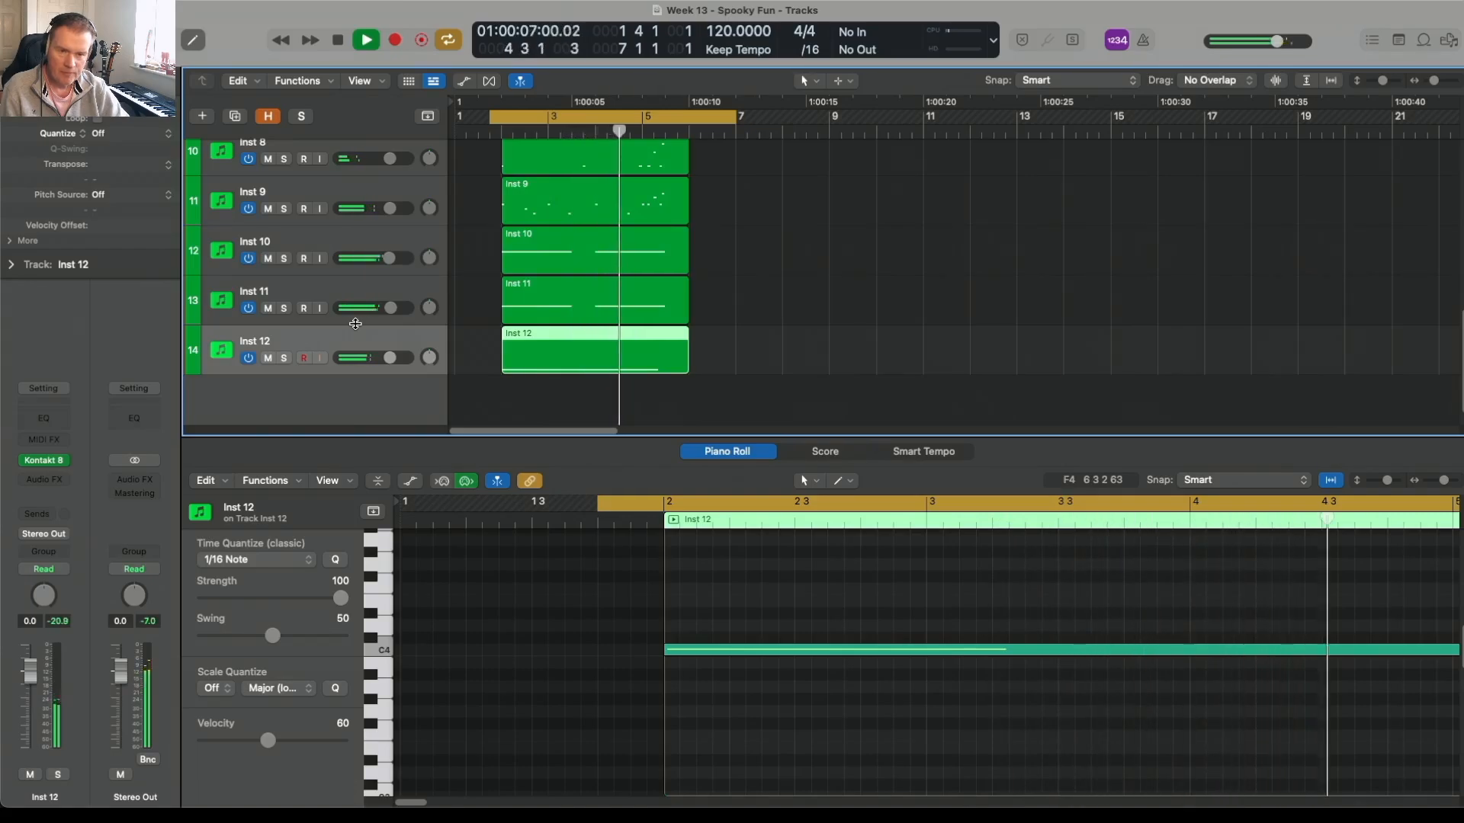
pyautogui.press('space')
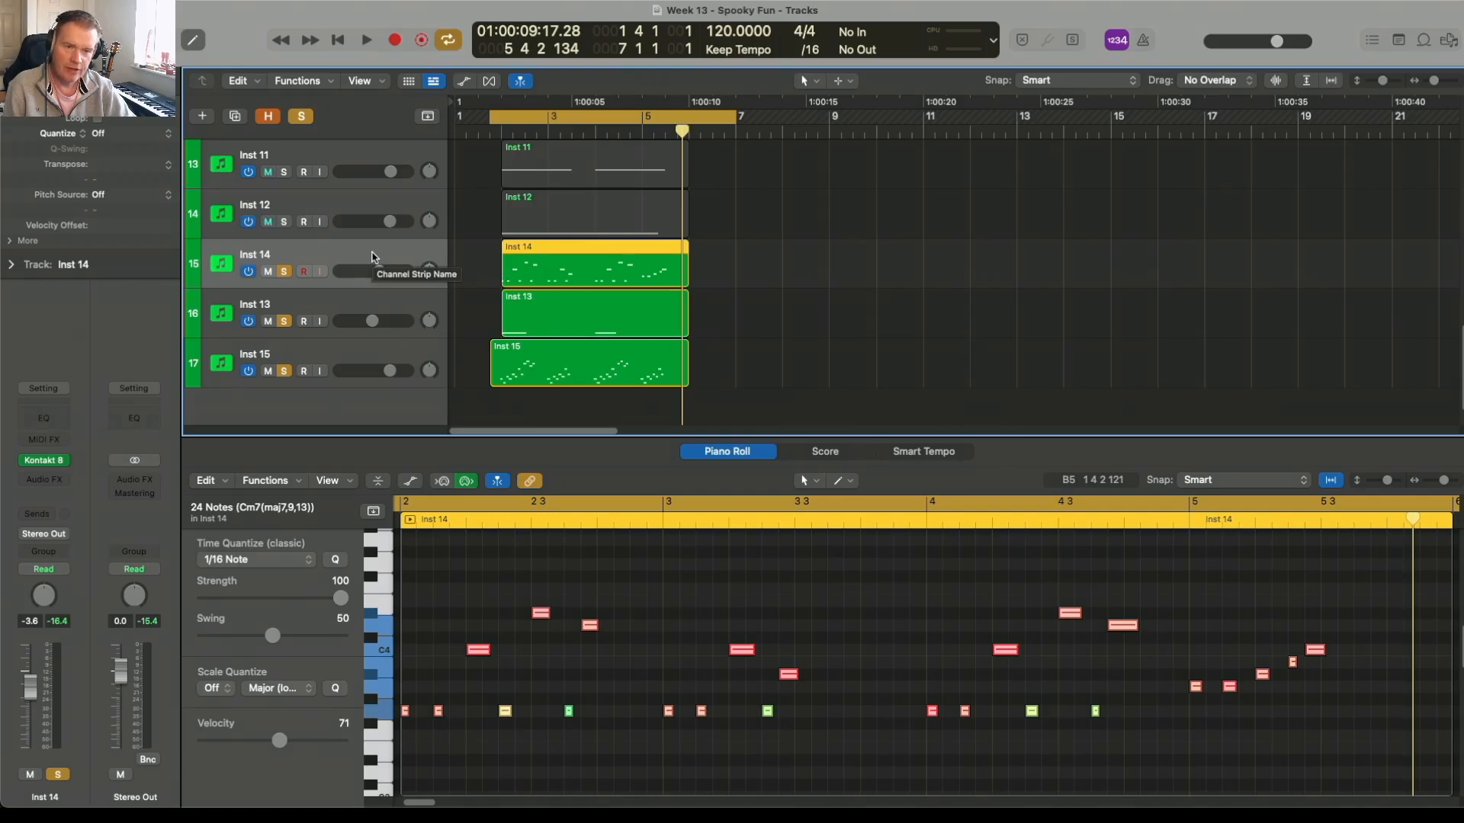
pyautogui.press('space')
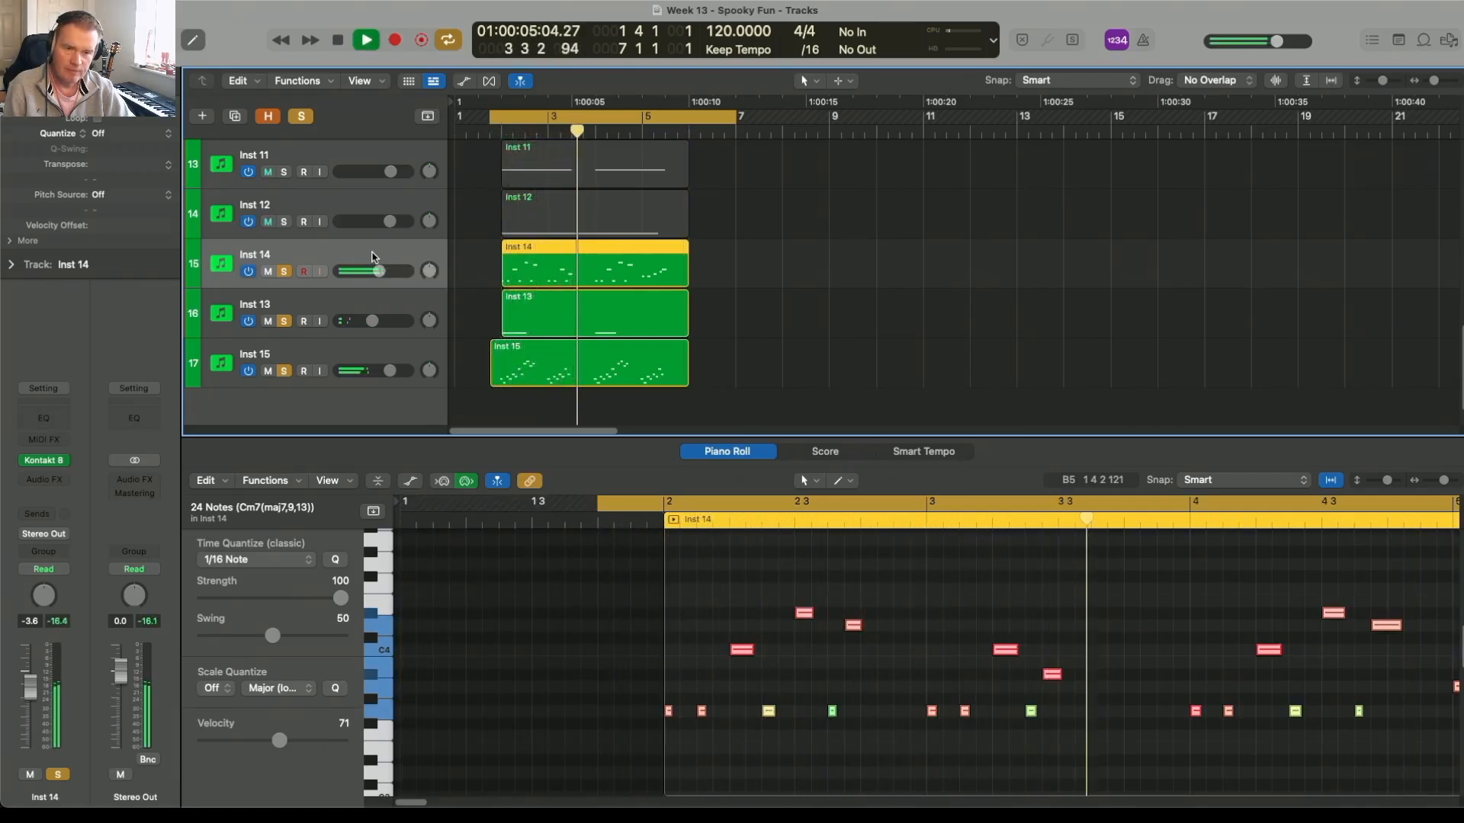
pyautogui.press('space')
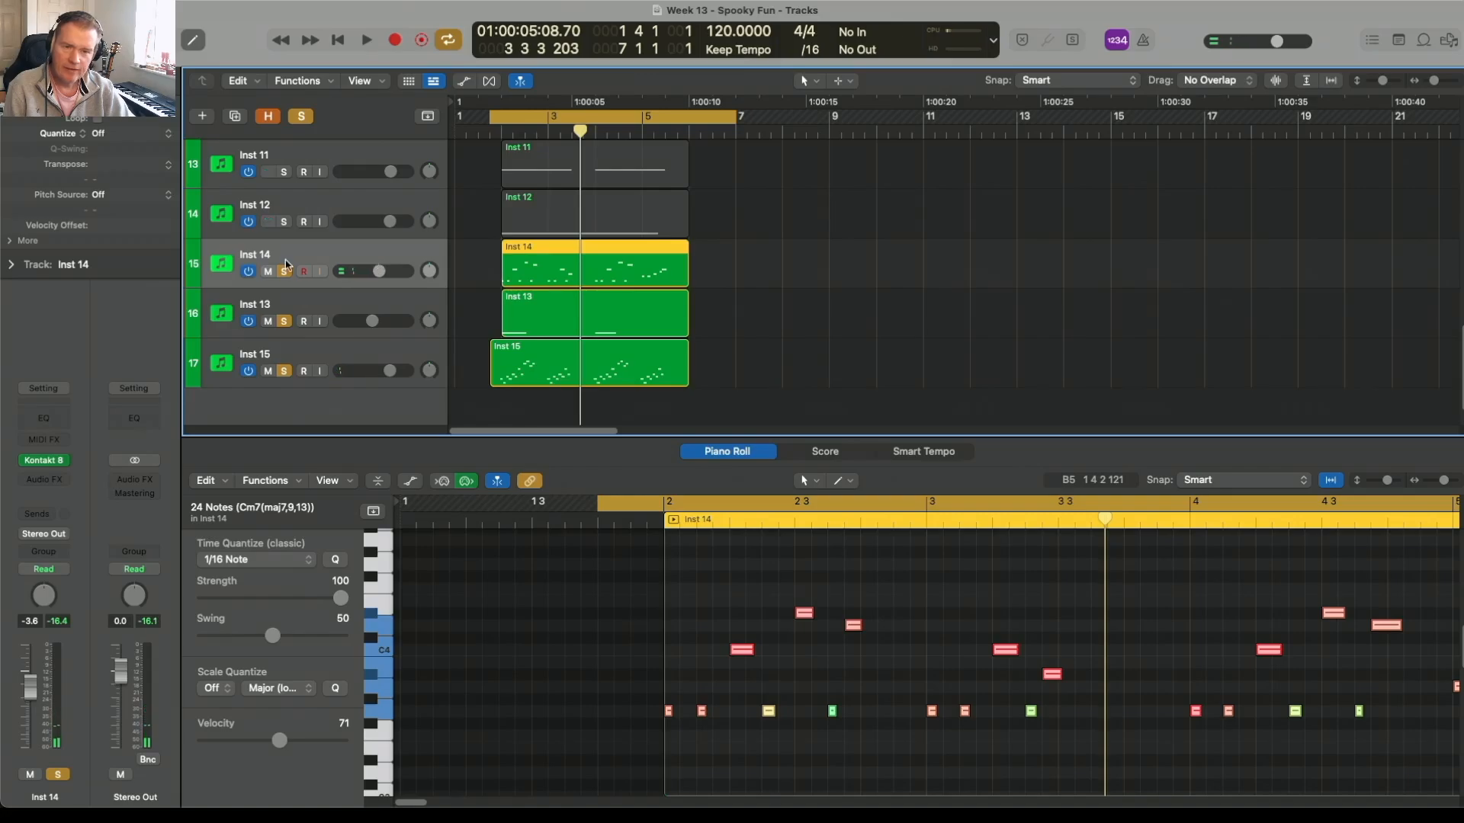
# Step: Leave only Inst 14 soloed, play it, and check its Child In Time organ instrument in Kontakt
pyautogui.moveTo(284, 326); pyautogui.dragTo(285, 354)
pyautogui.press('space')
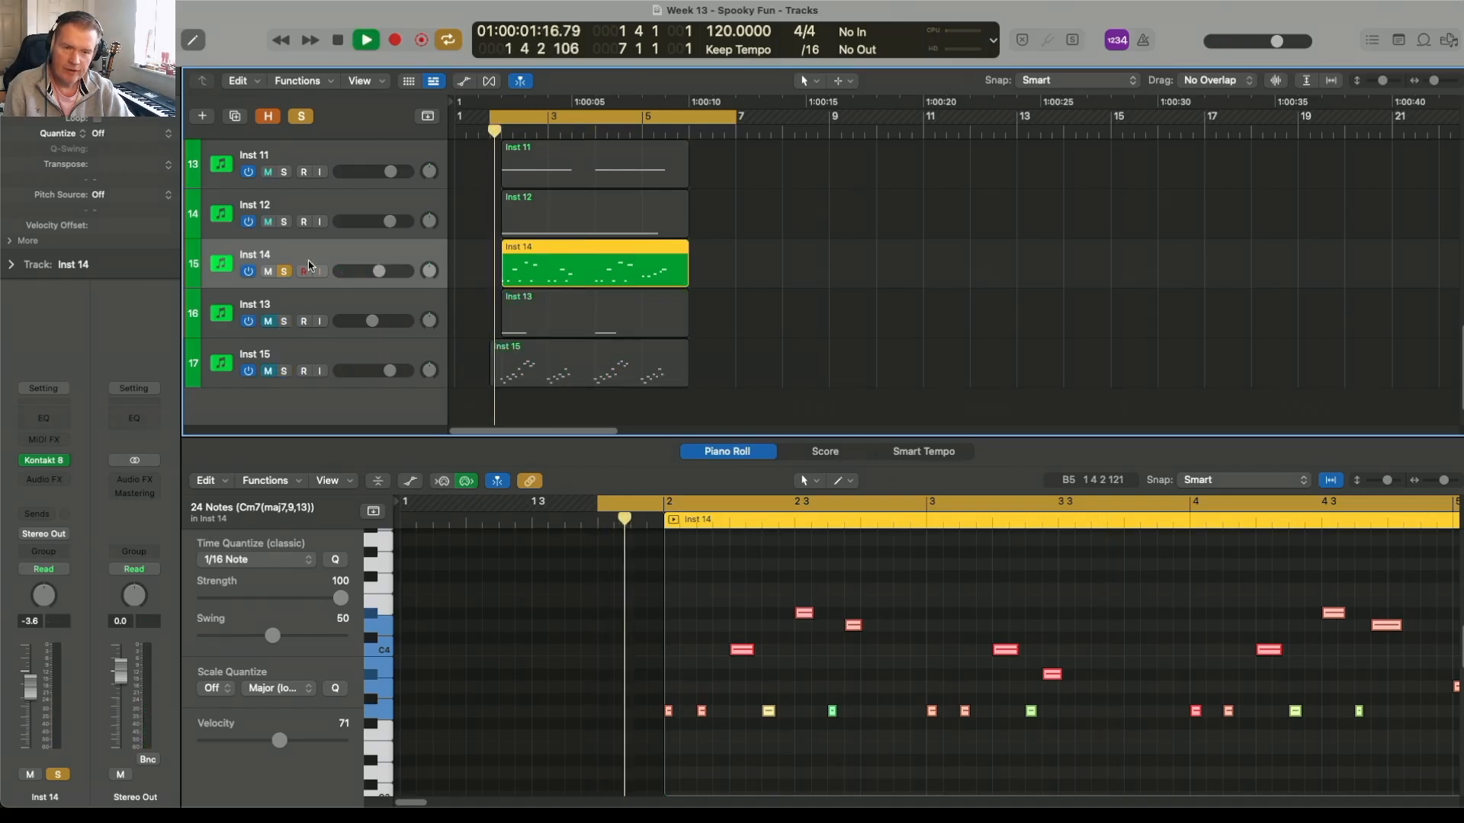
pyautogui.press('space')
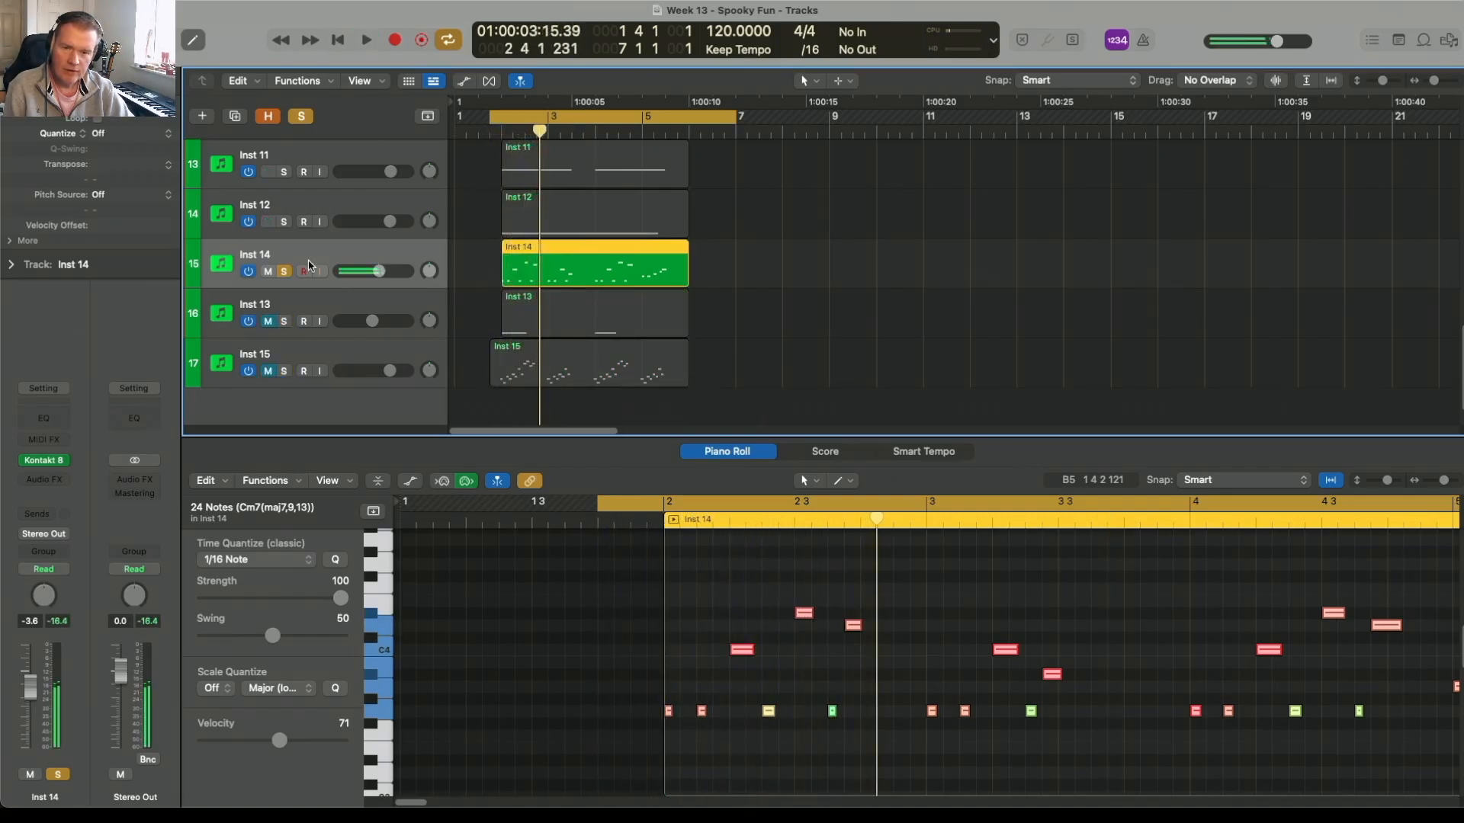
pyautogui.click(45, 467)
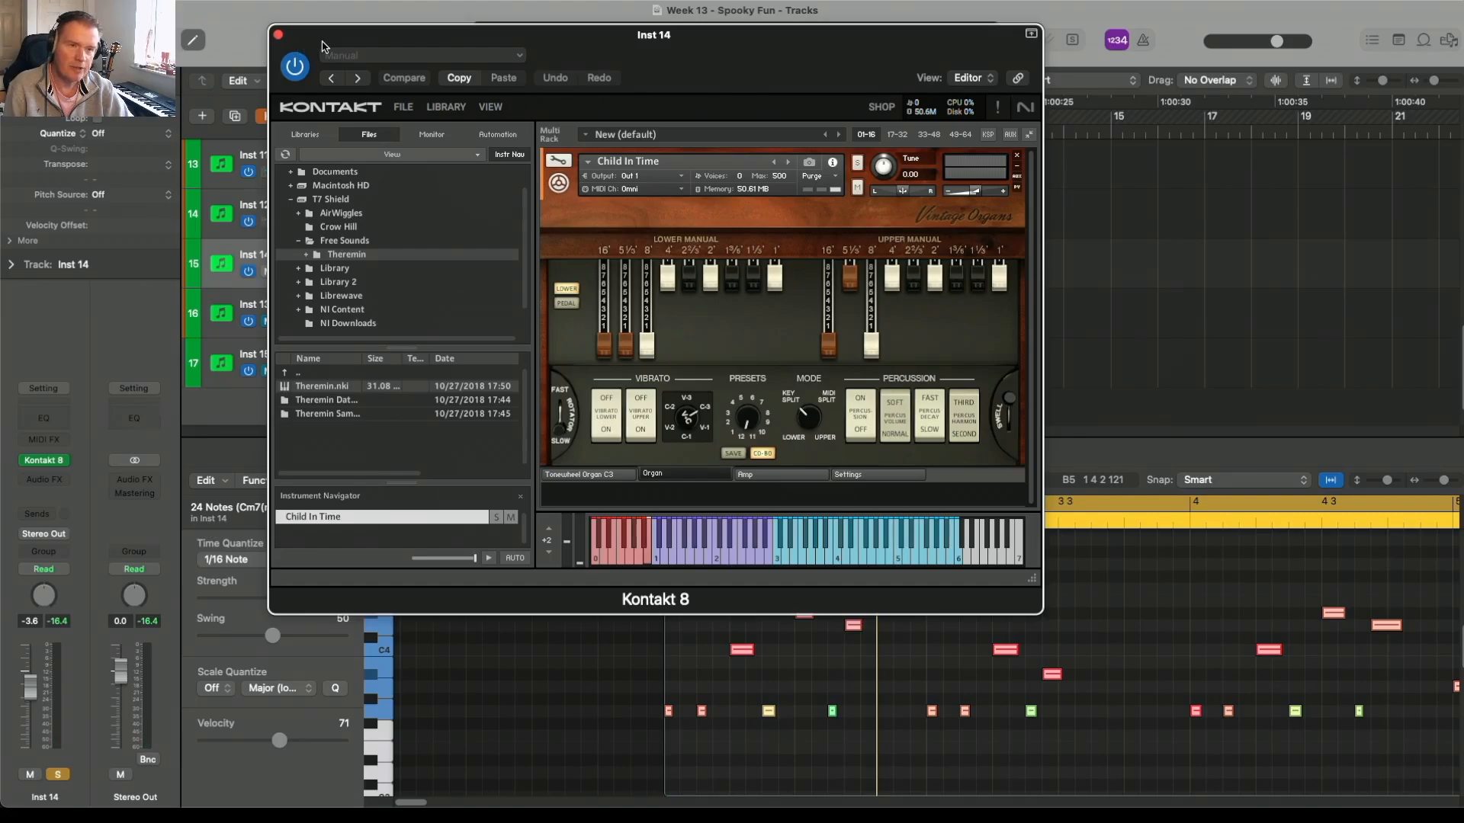
pyautogui.click(278, 36)
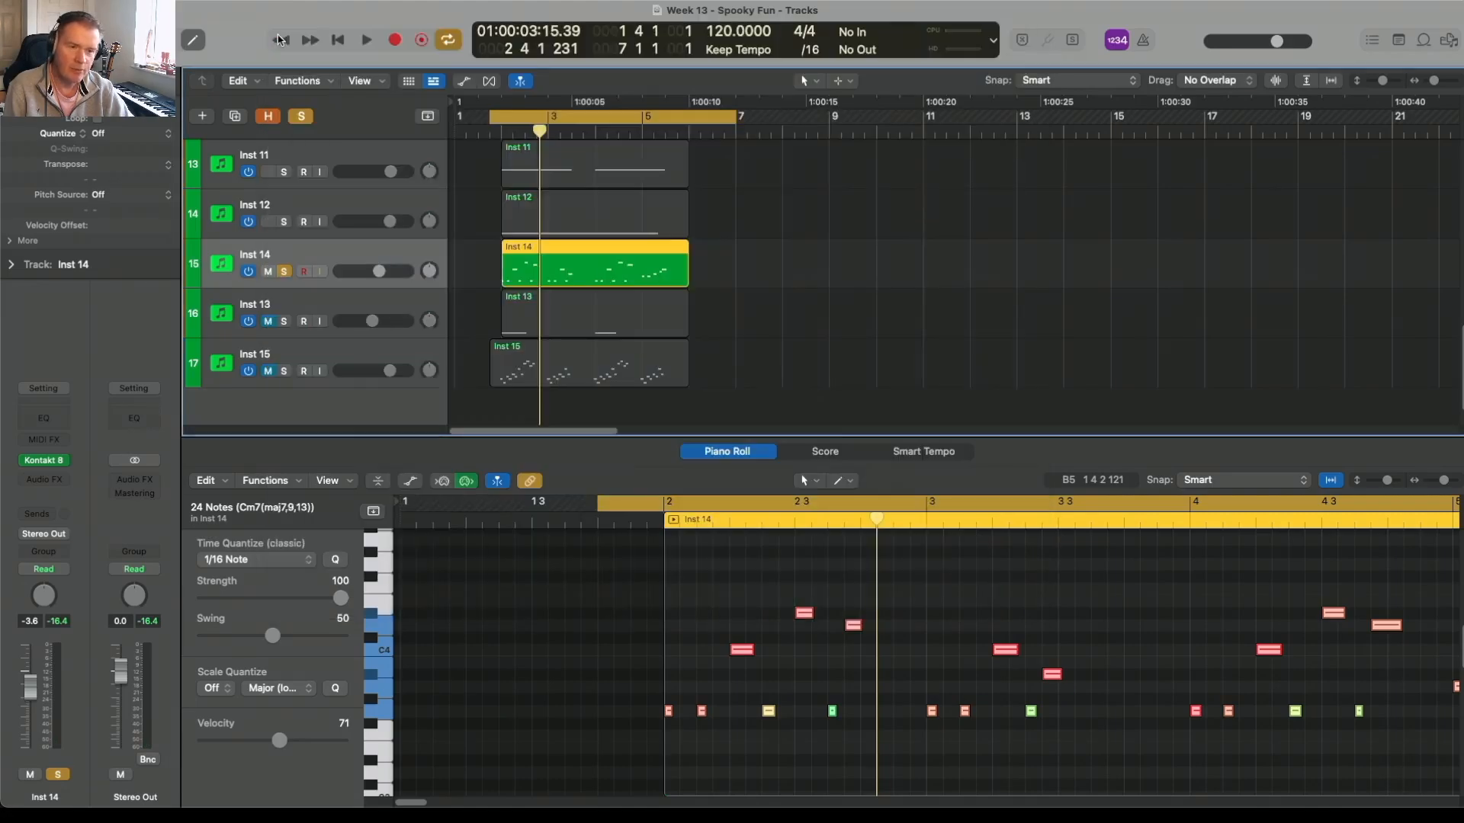
# Step: Check the Kontakt instrument on Inst 13, audition the track in solo, and turn its solo off
pyautogui.click(254, 308)
pyautogui.click(46, 460)
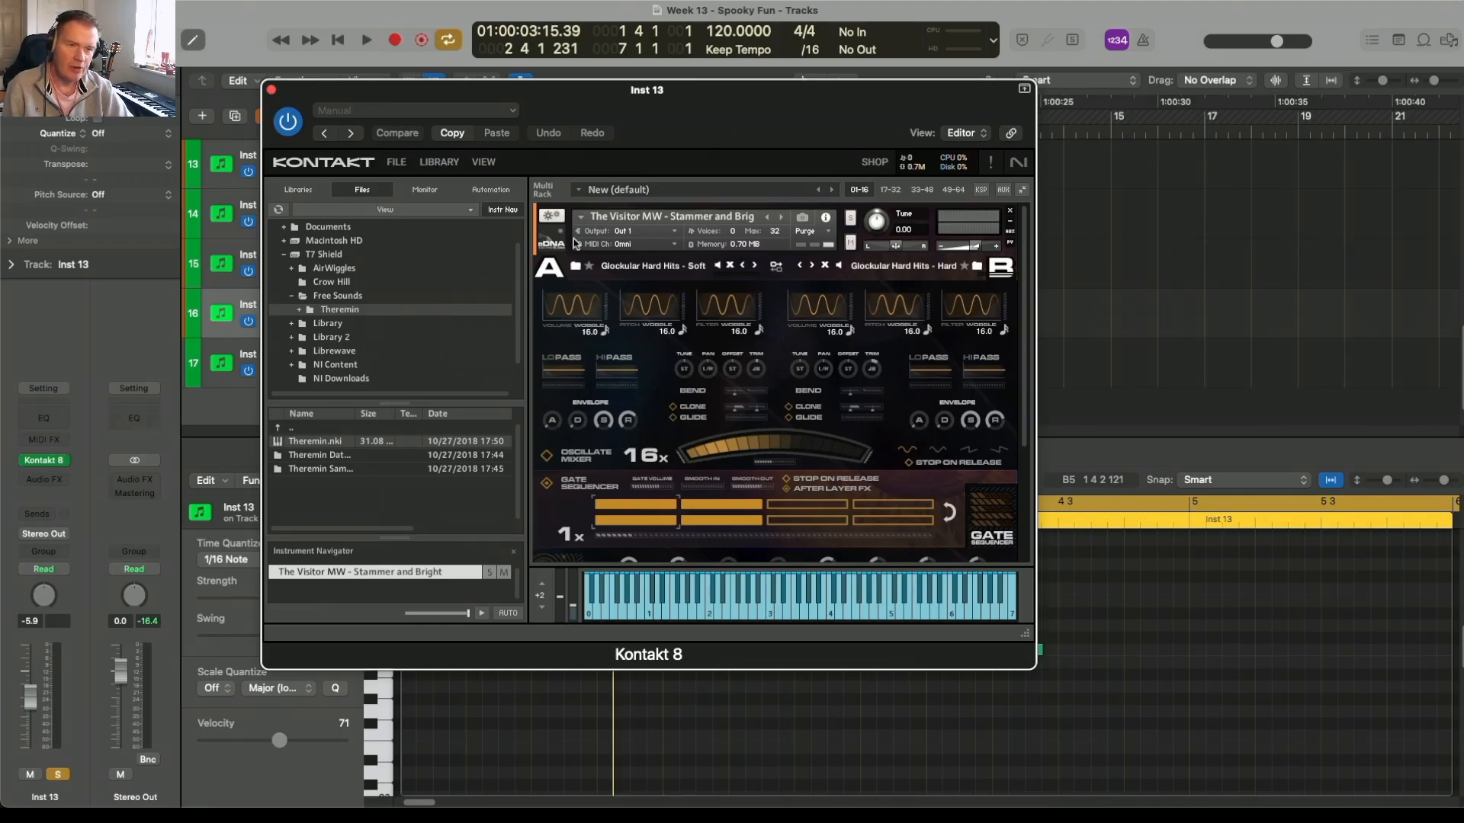
pyautogui.click(272, 90)
pyautogui.press('space')
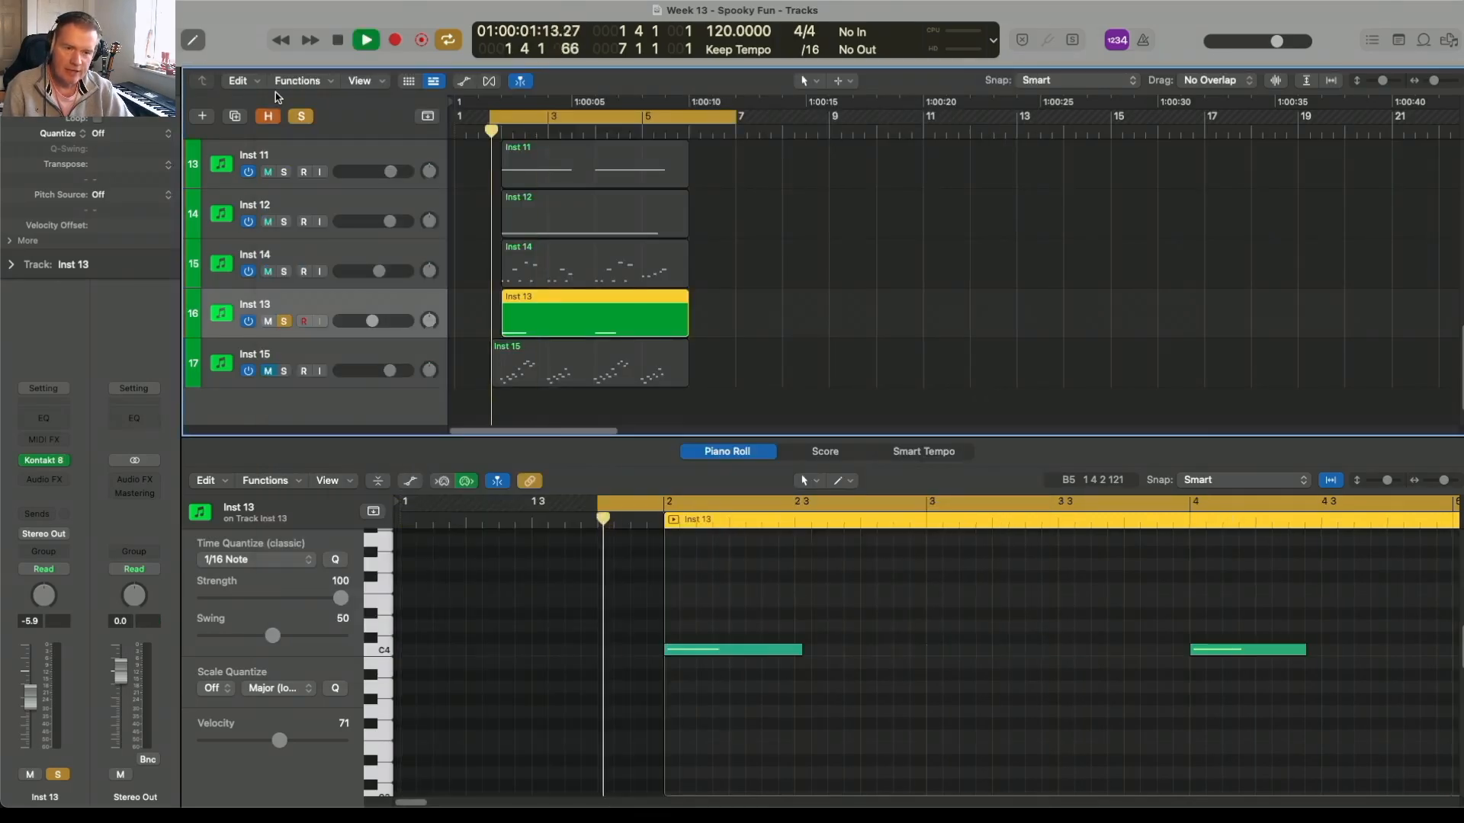
pyautogui.press('space')
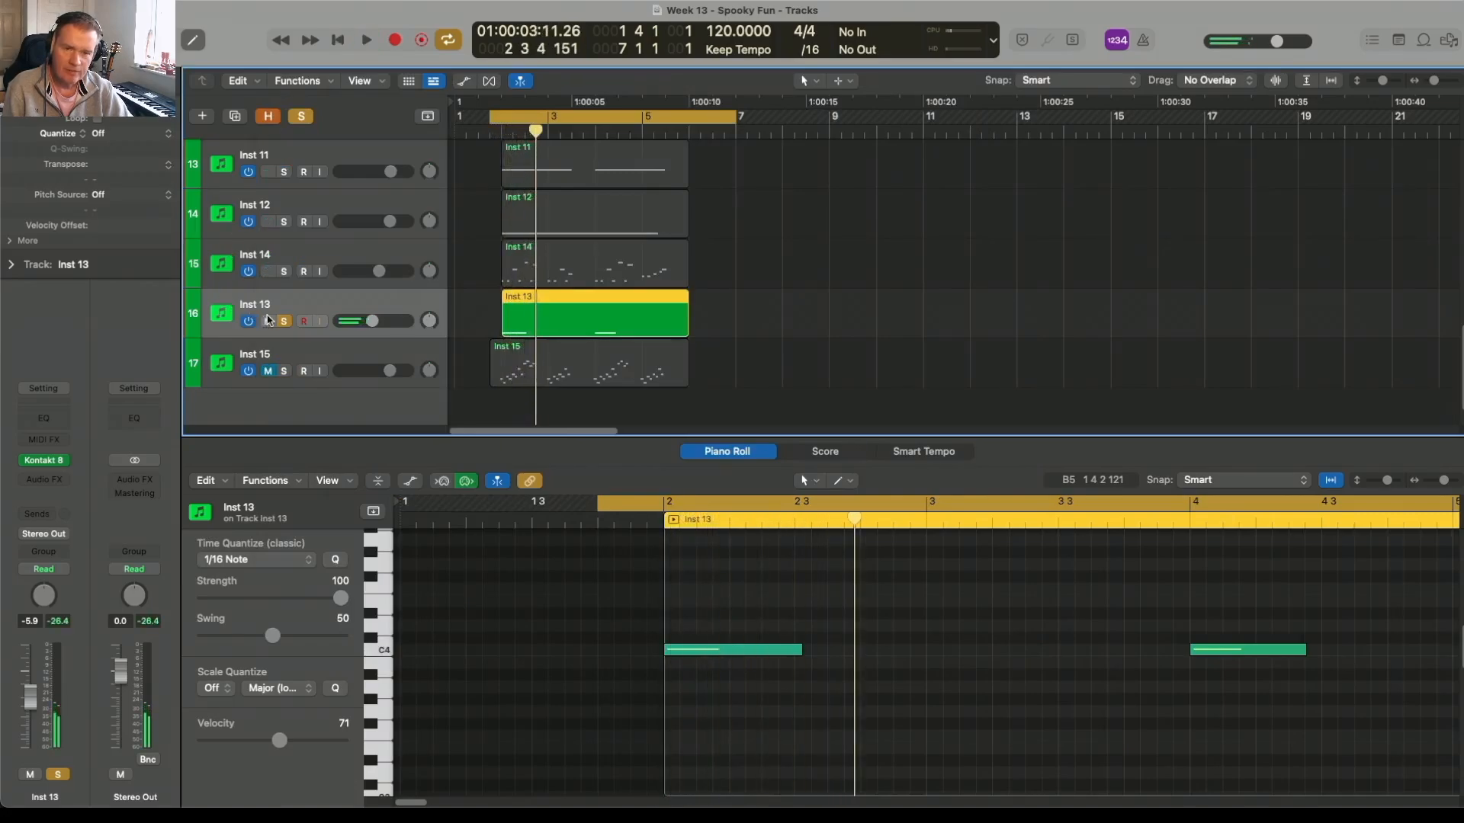
pyautogui.click(282, 320)
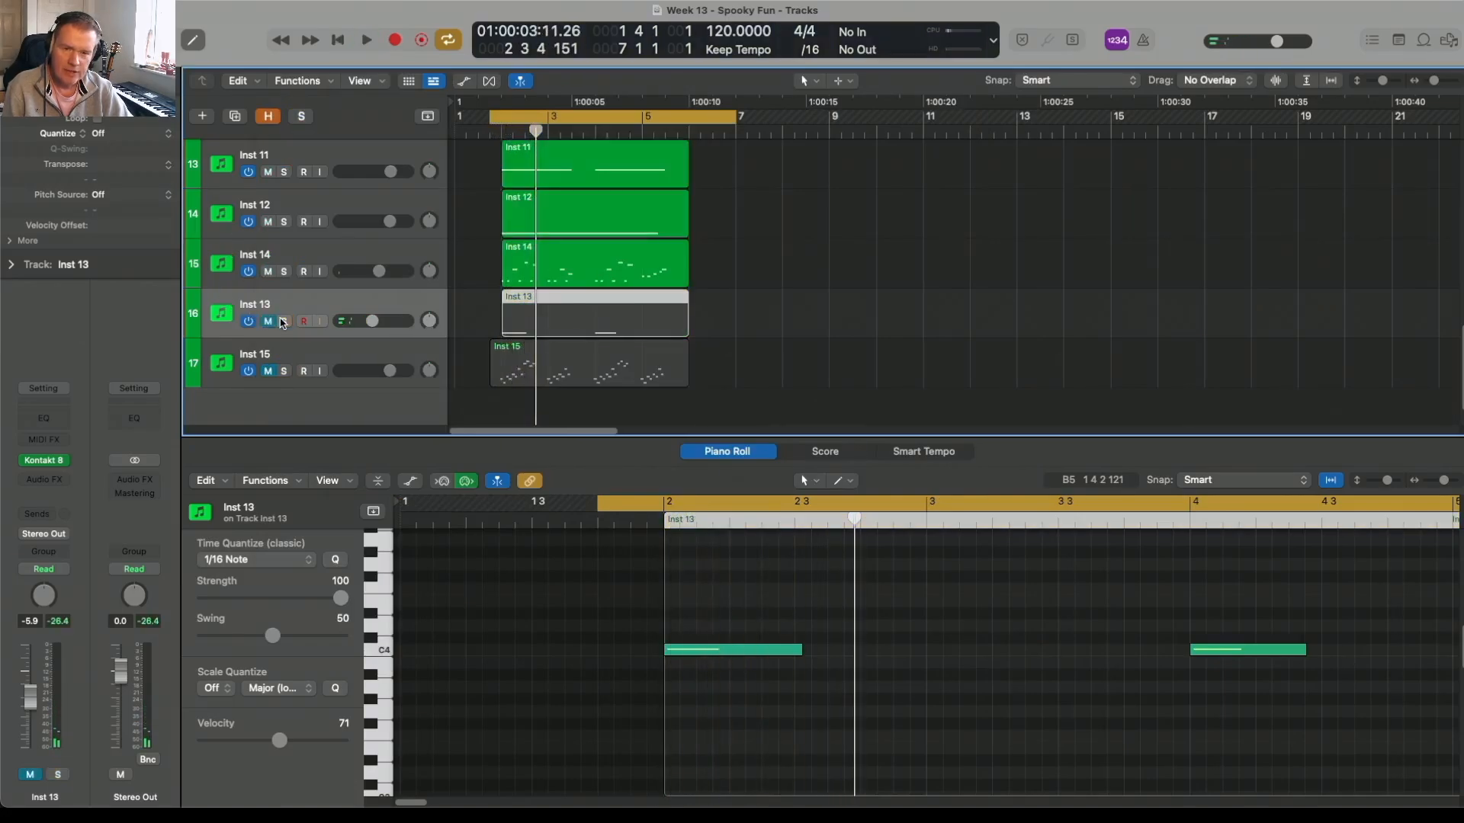
# Step: Solo Inst 15 and examine its Albion Neo strings instrument and its Arpeggiator settings
pyautogui.click(285, 371)
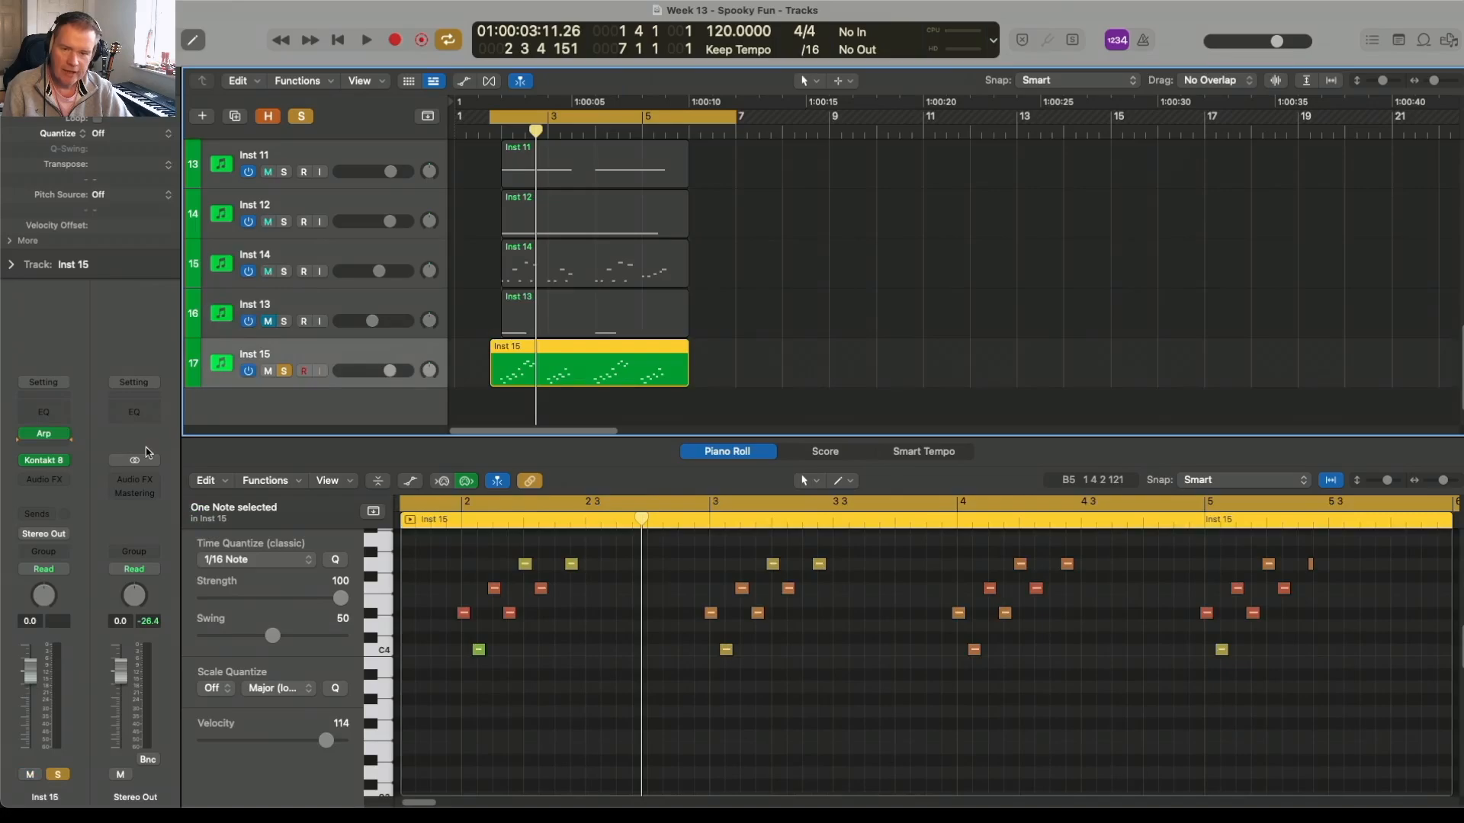
pyautogui.click(45, 462)
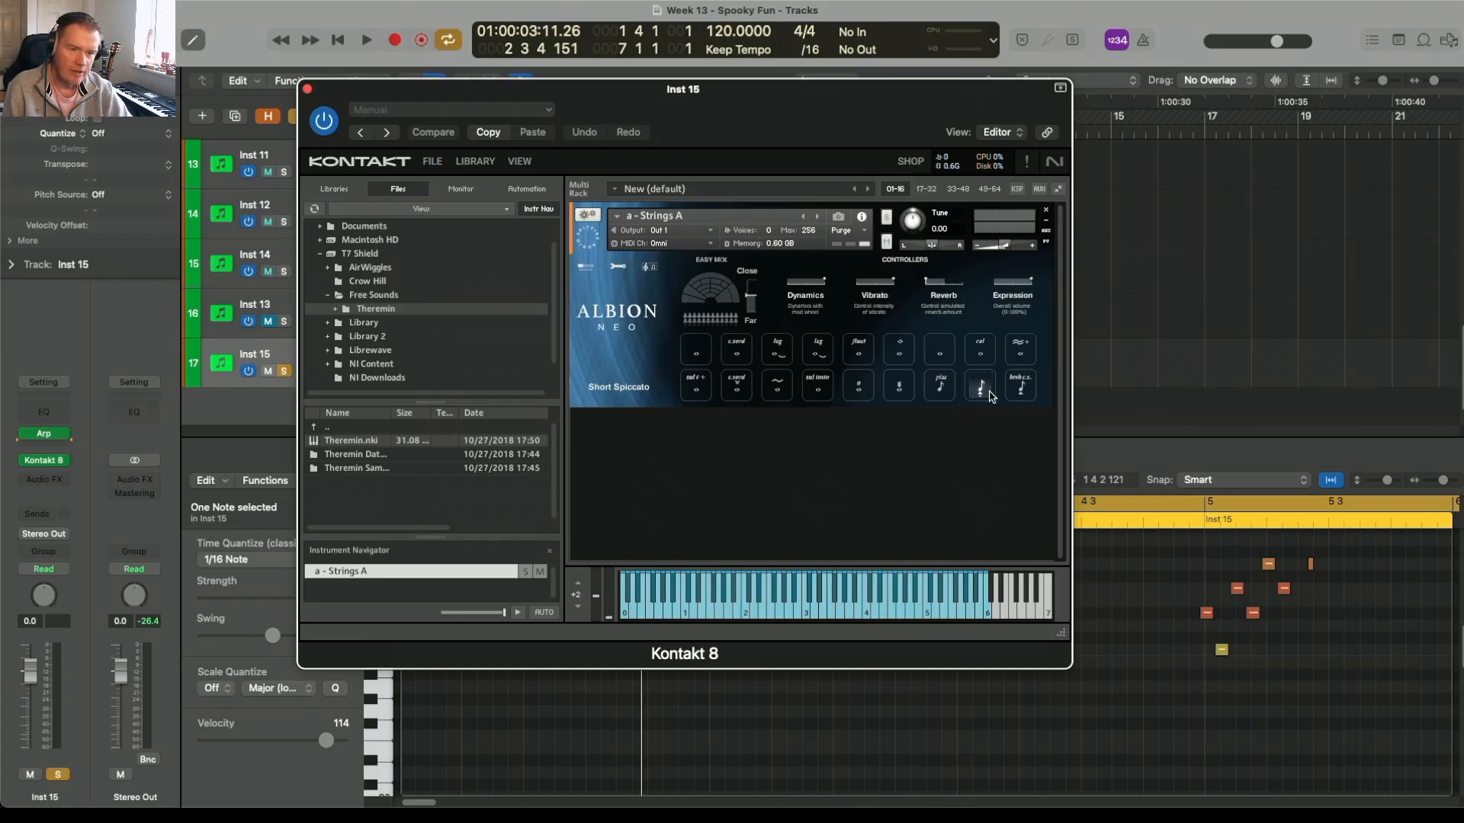
pyautogui.click(307, 90)
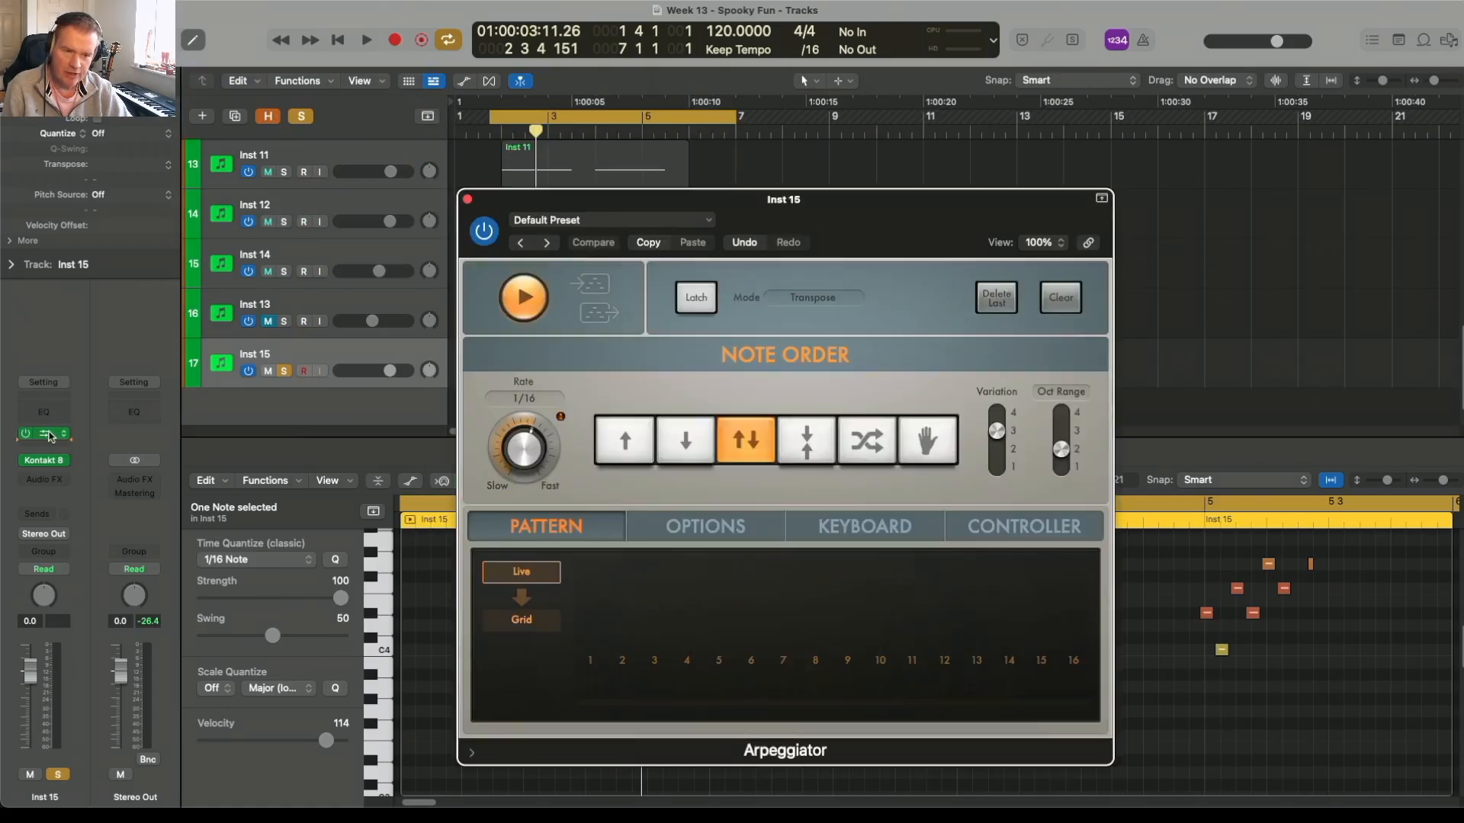
pyautogui.click(467, 200)
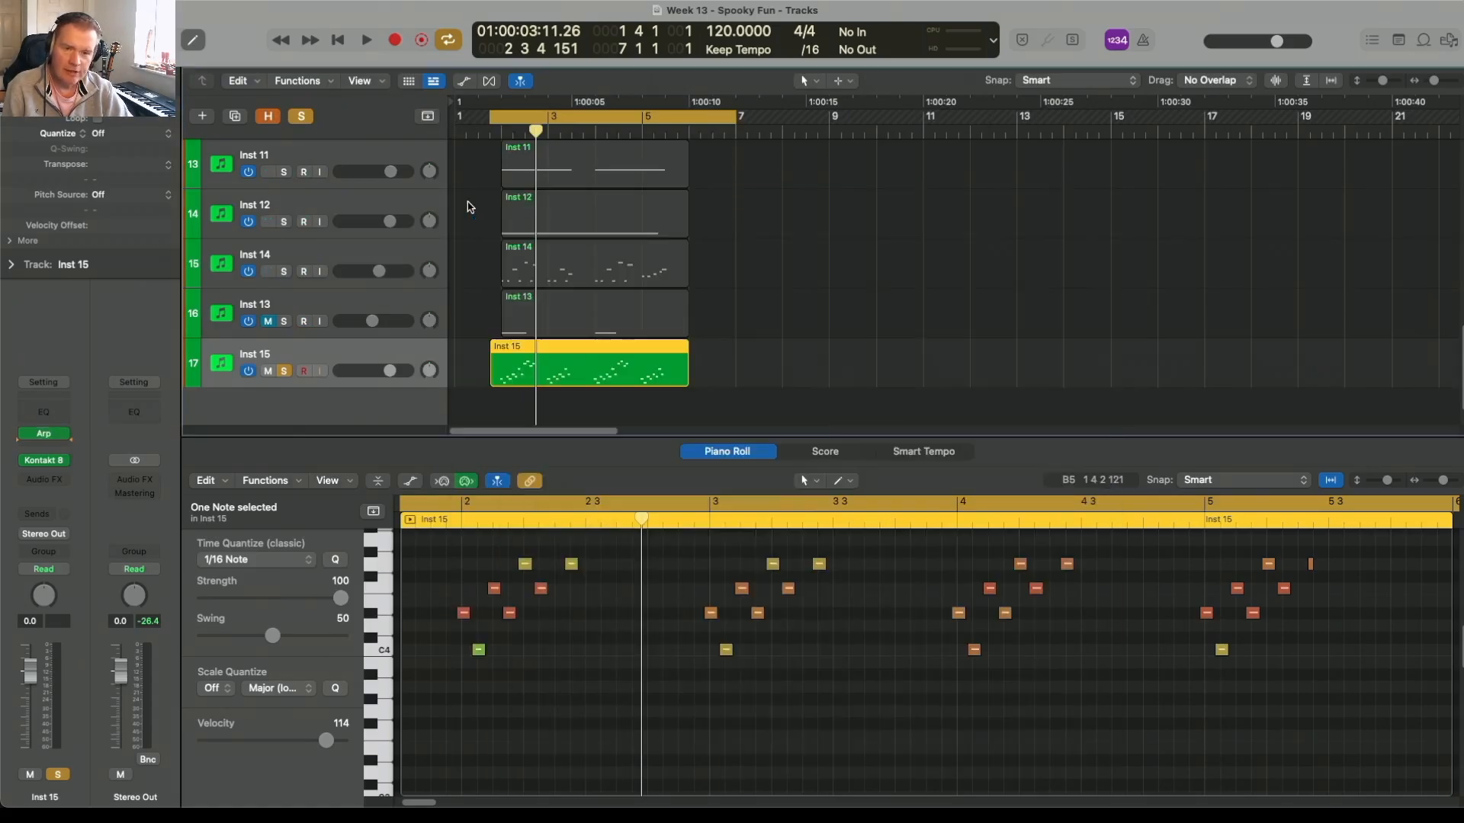
# Step: Check the Record MIDI to Track Here option for the Inst 15 arpeggiator and look over the region's recorded notes
pyautogui.click(65, 433)
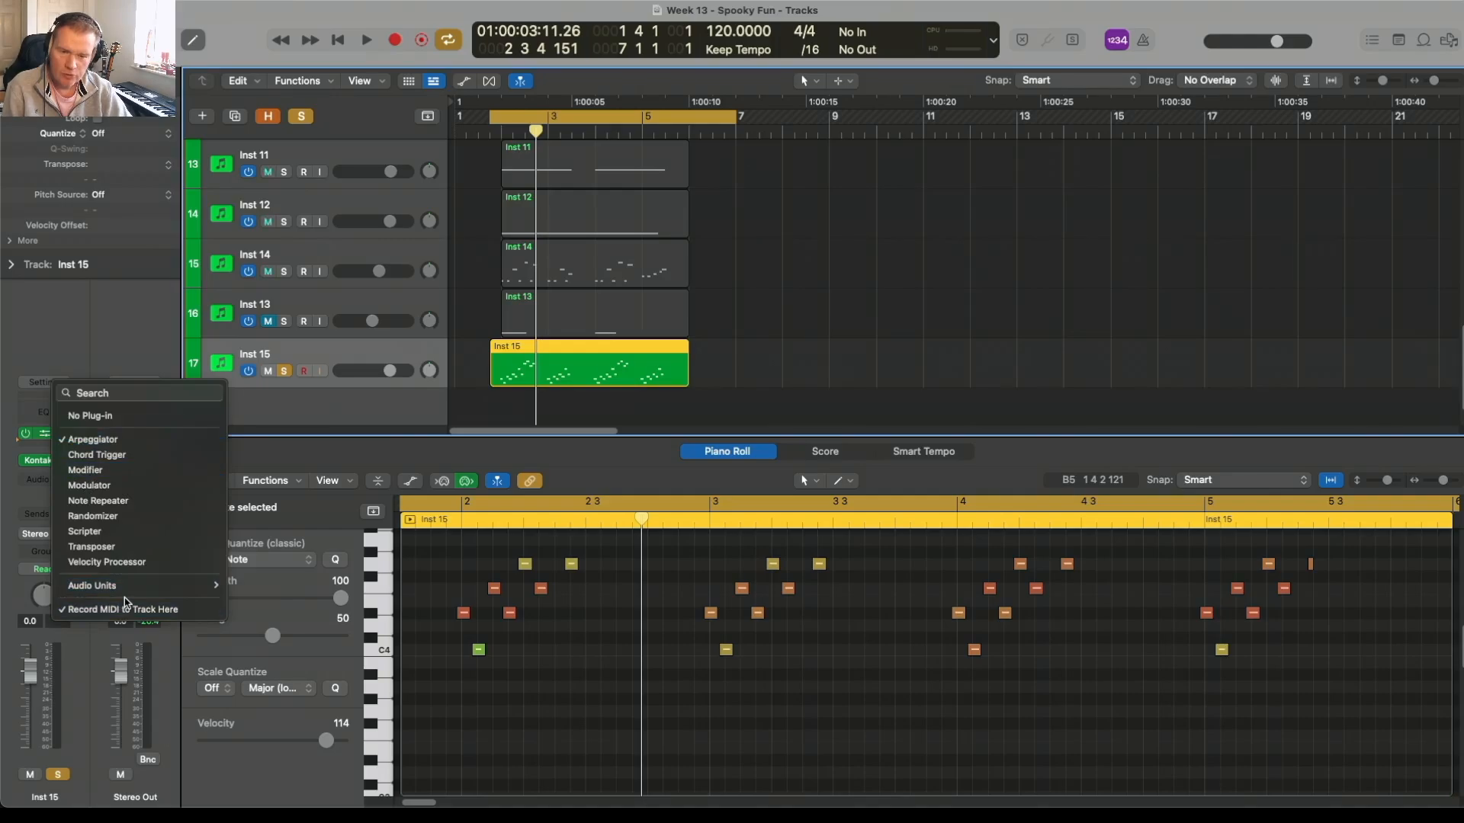
pyautogui.click(130, 290)
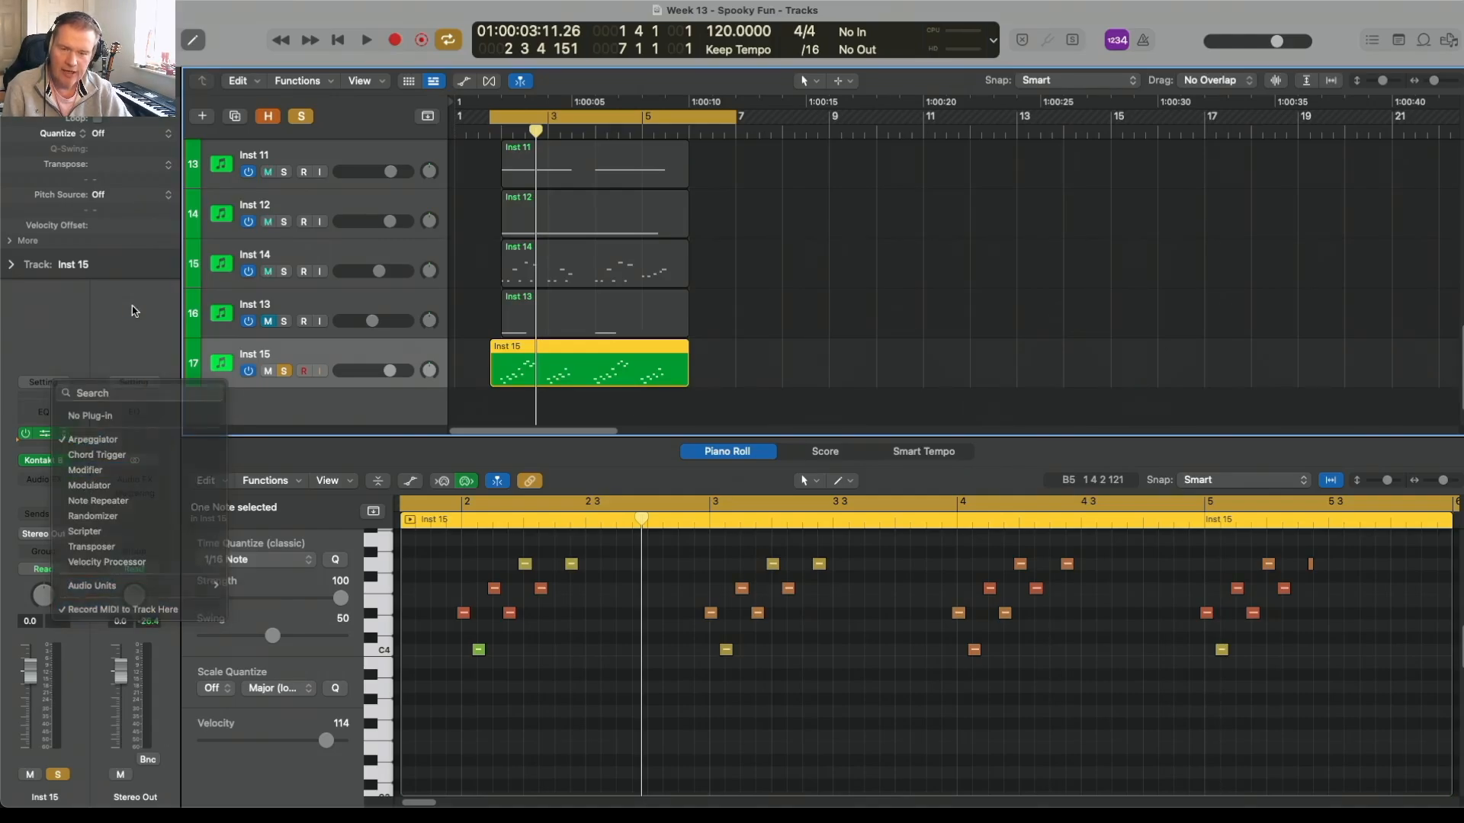
pyautogui.scroll(5, 582, 653)
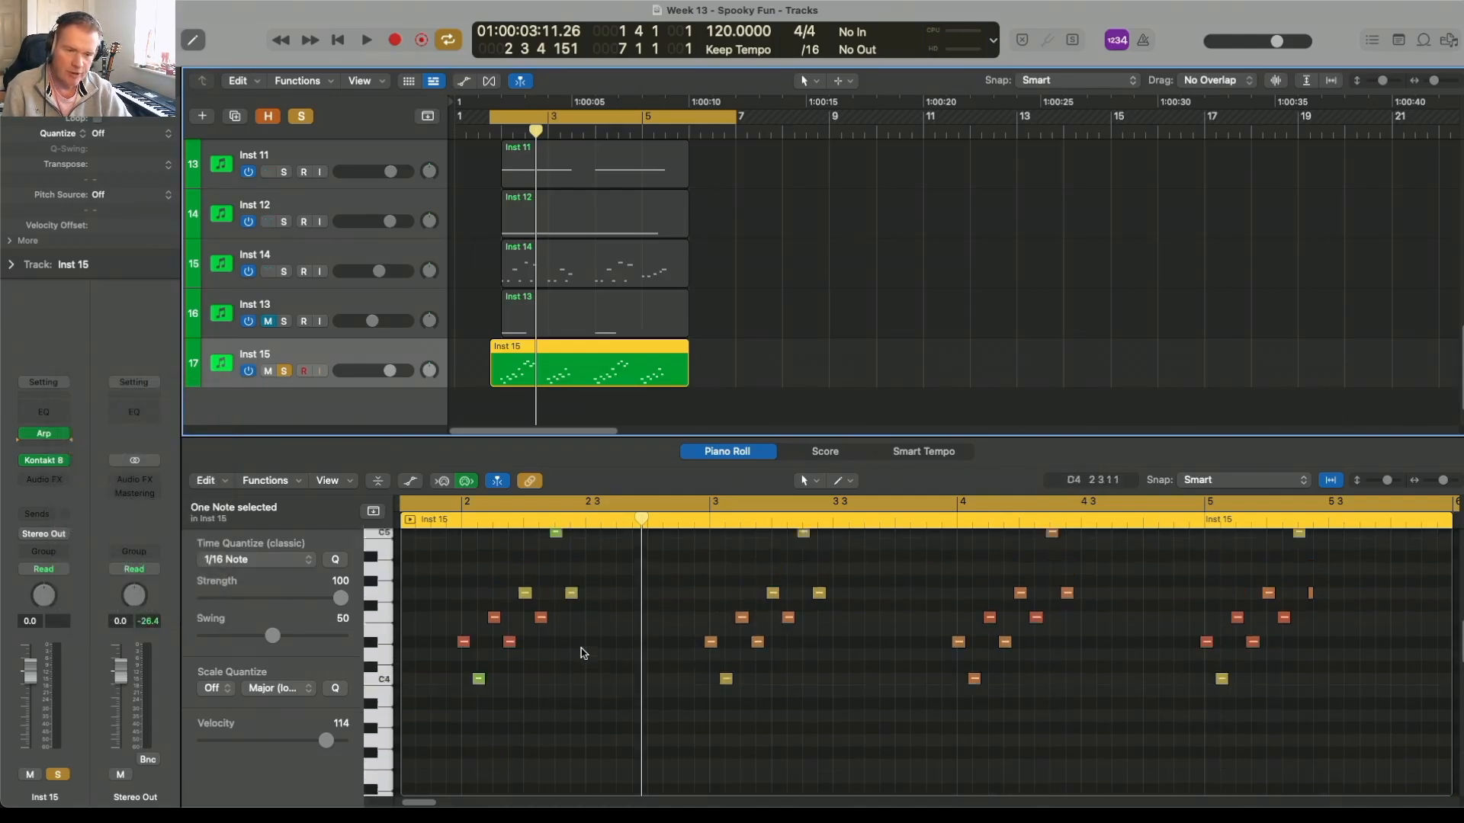
pyautogui.scroll(-5, 582, 653)
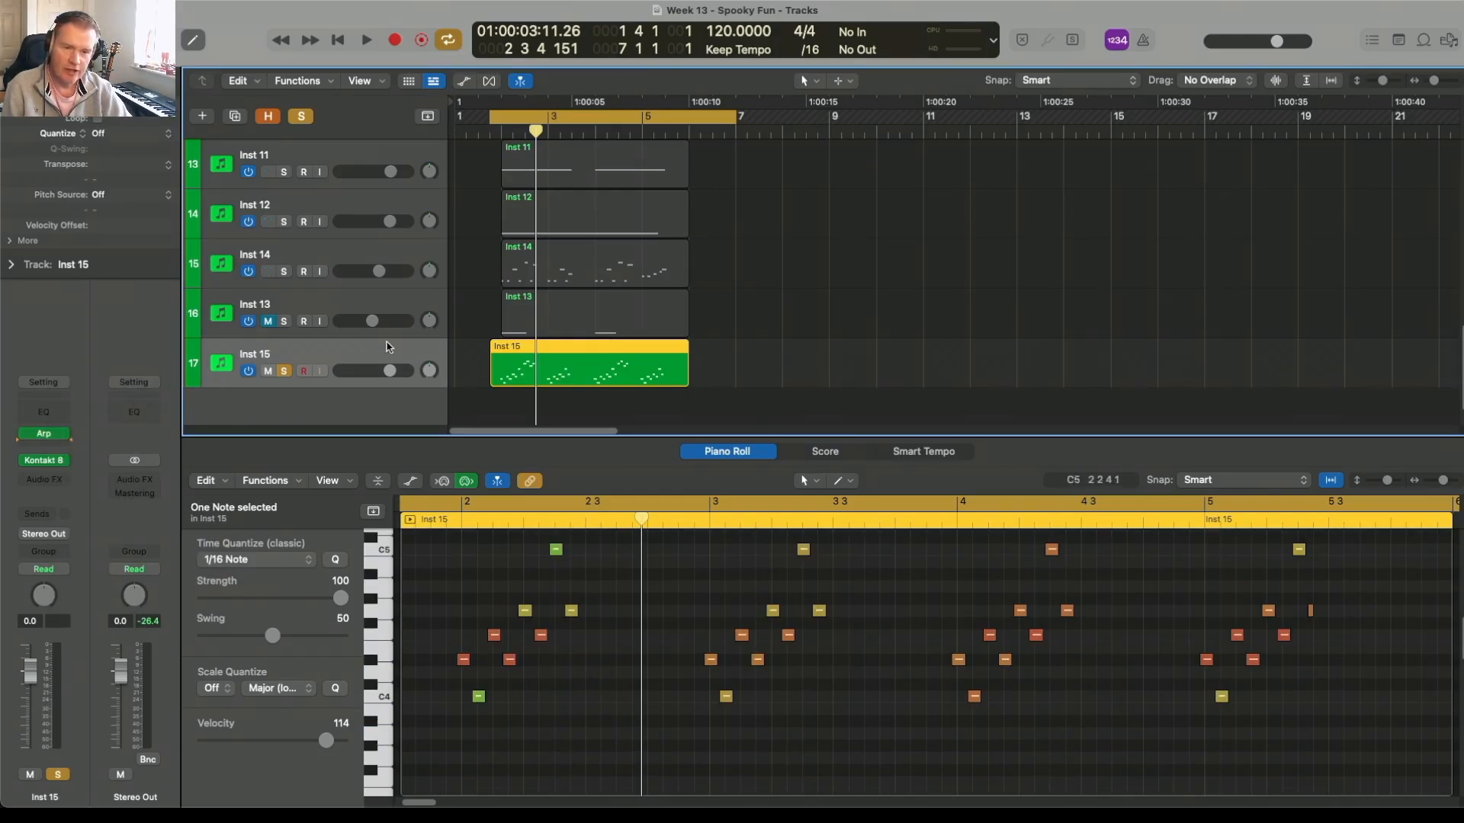
# Step: Turn off the Inst 15 solo, unmute Inst 13 and Inst 15, and play the full arrangement
pyautogui.click(287, 370)
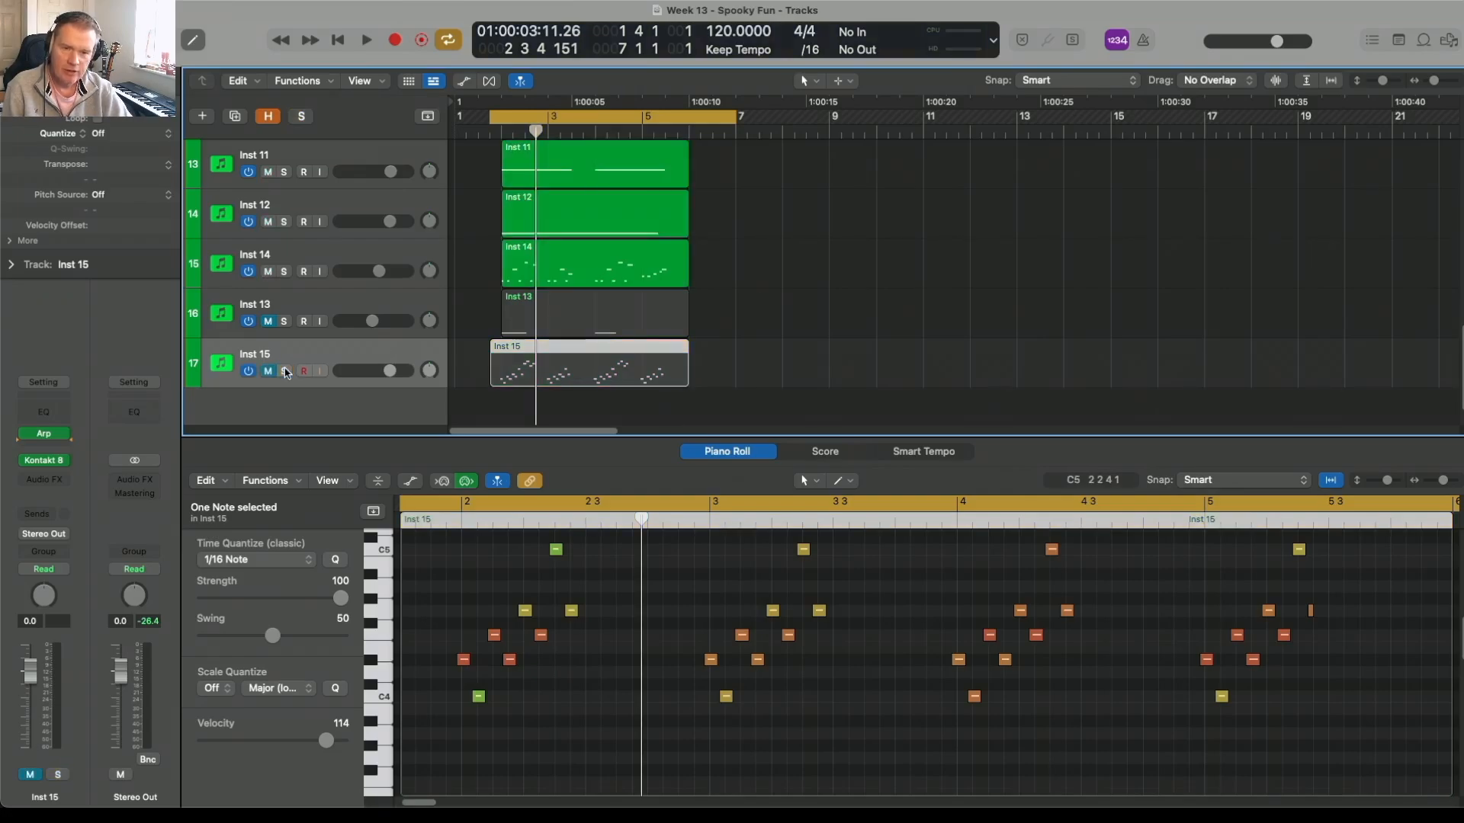
pyautogui.moveTo(270, 371); pyautogui.dragTo(261, 334)
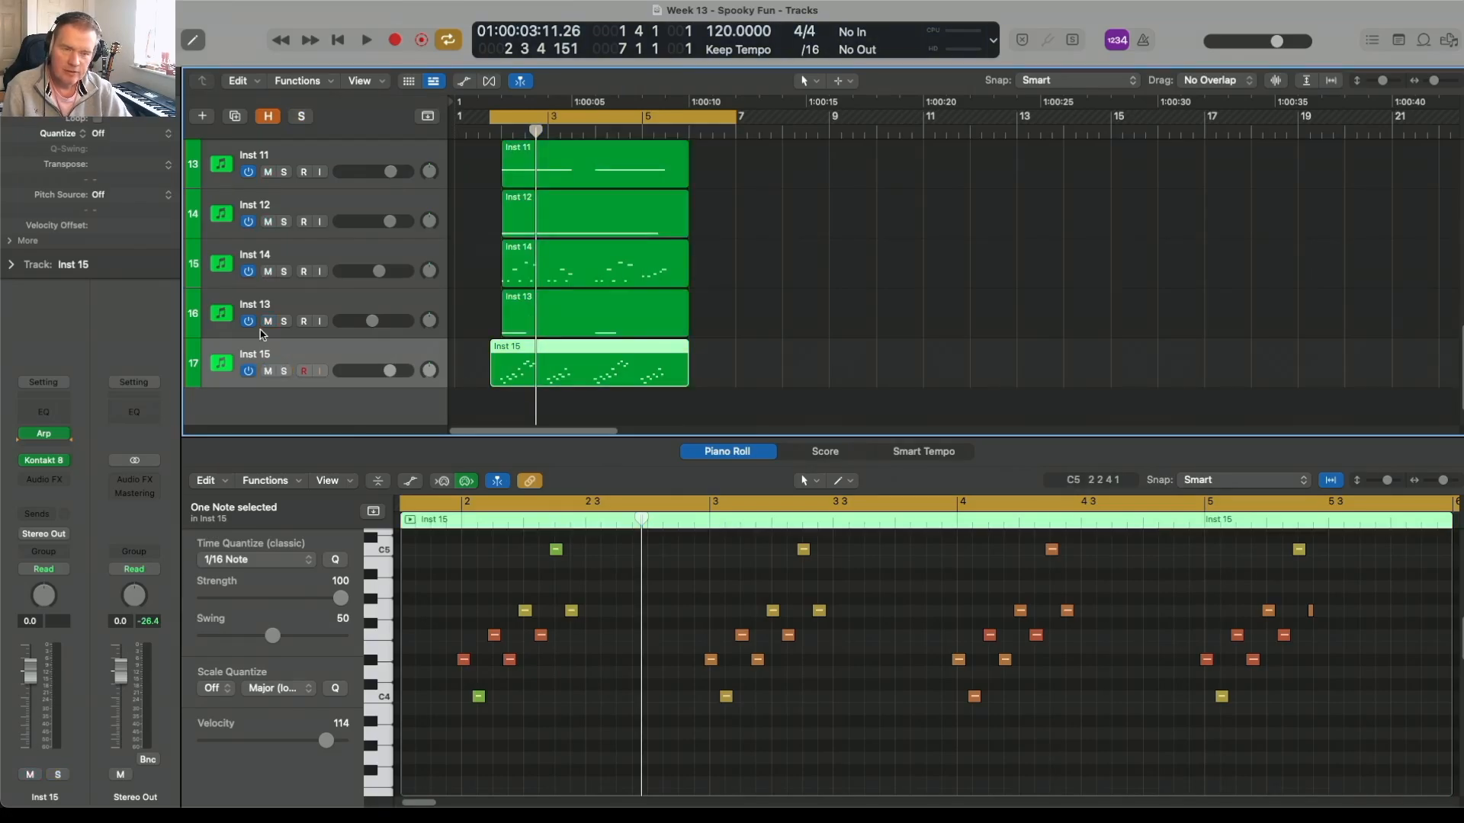
pyautogui.press('space')
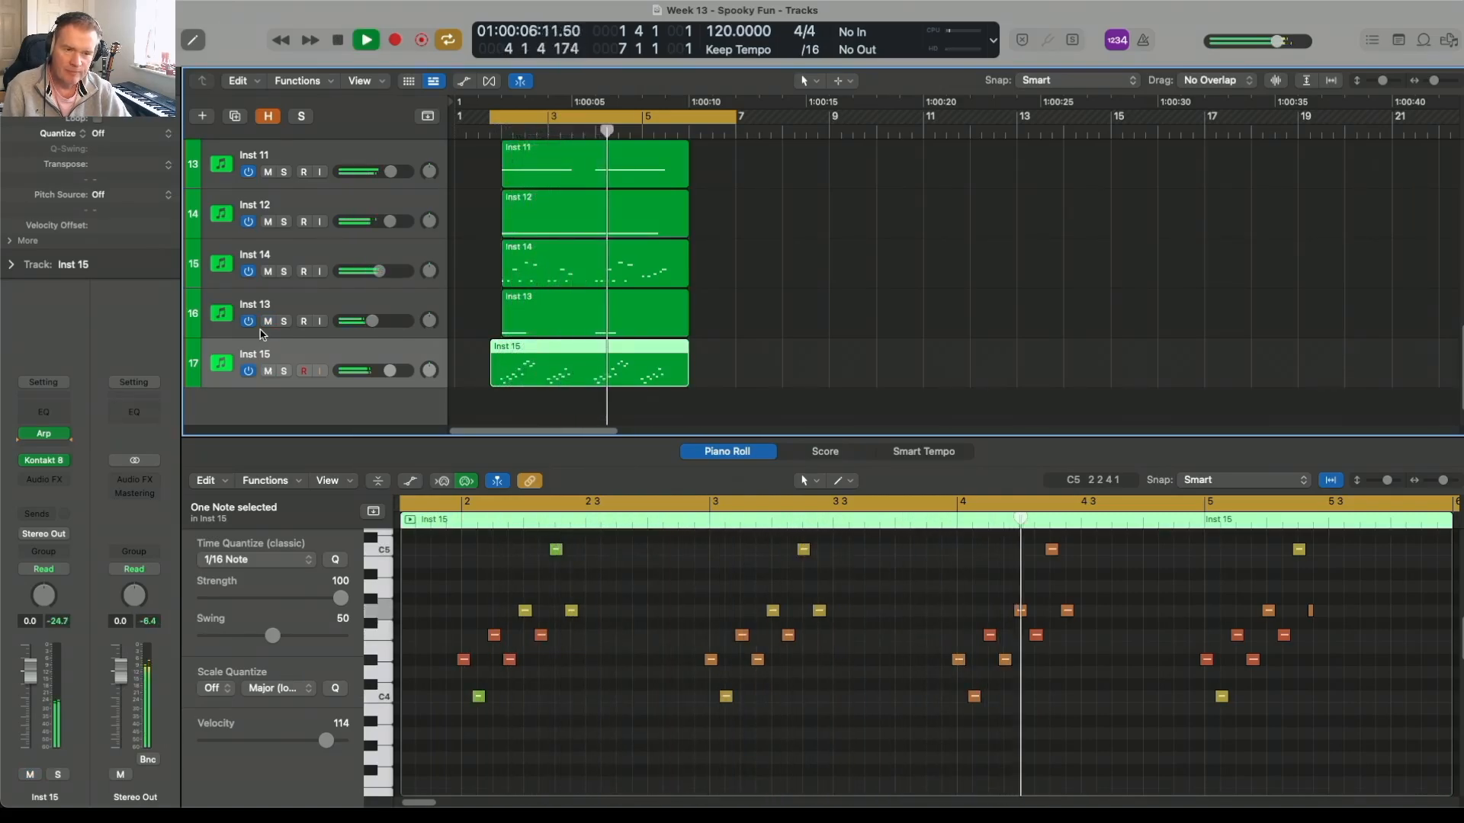
pyautogui.press('space')
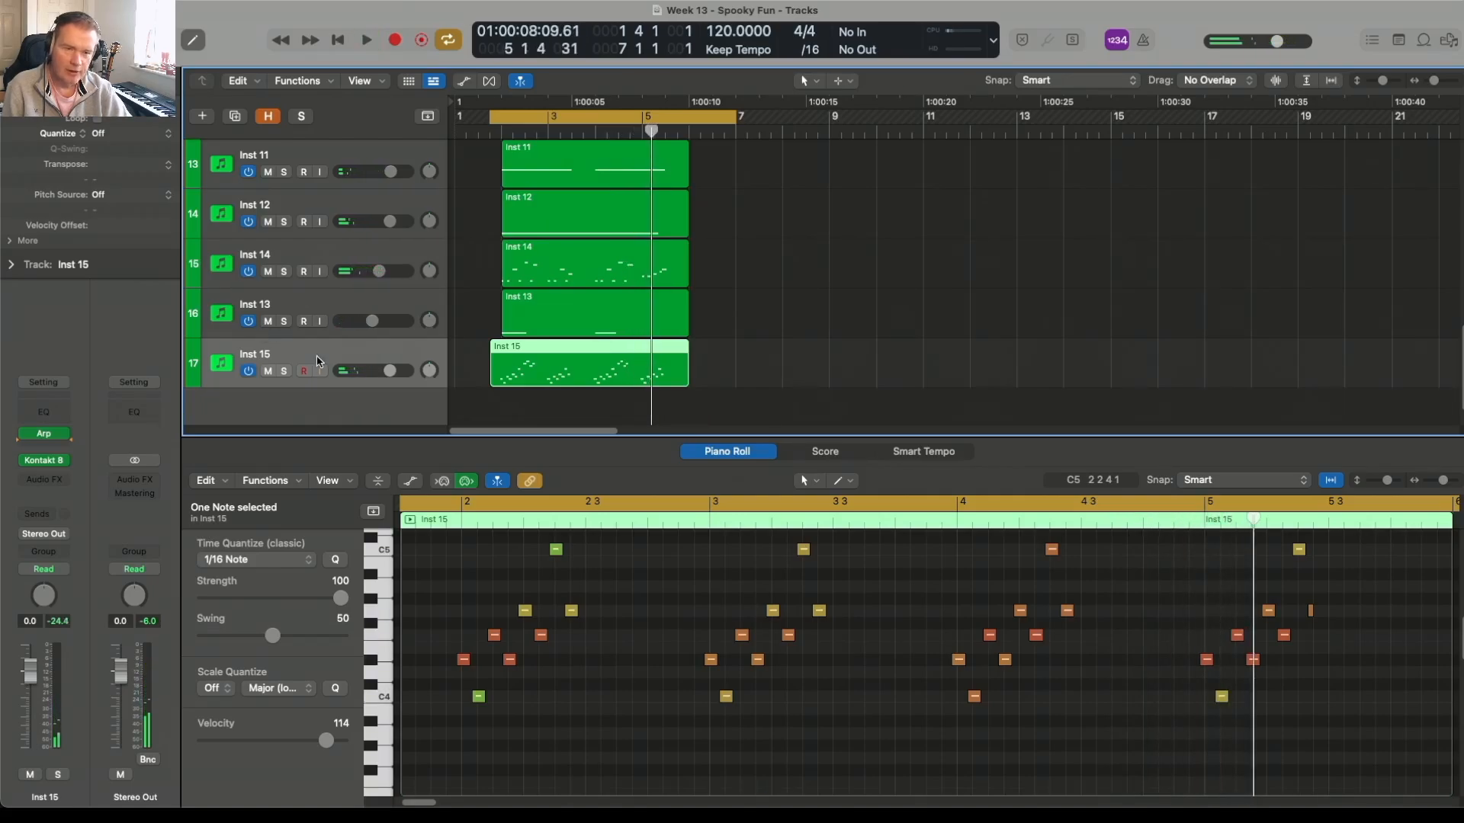
pyautogui.scroll(10, 318, 361)
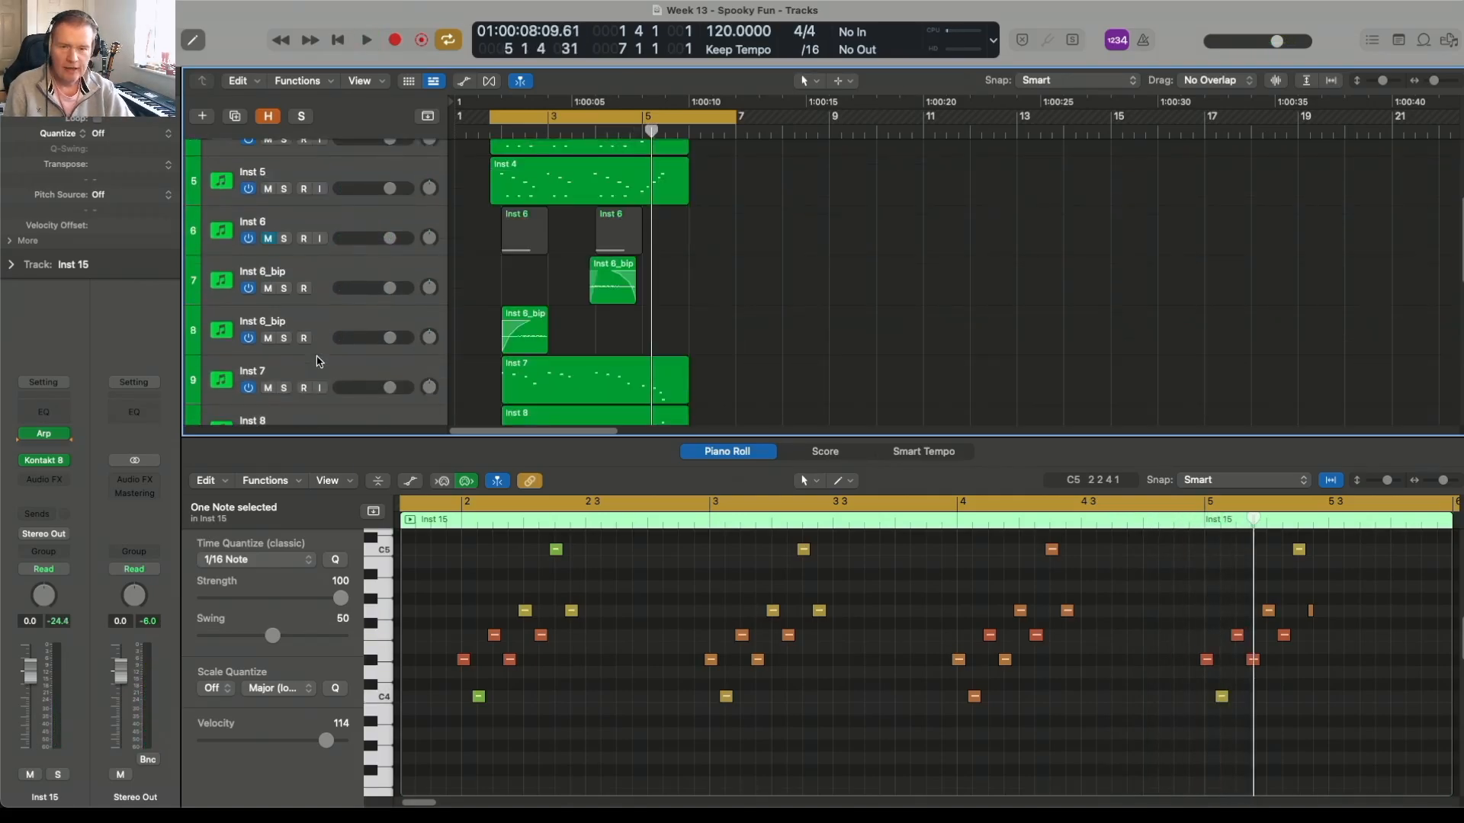
pyautogui.scroll(-5, 318, 362)
pyautogui.scroll(-5, 318, 361)
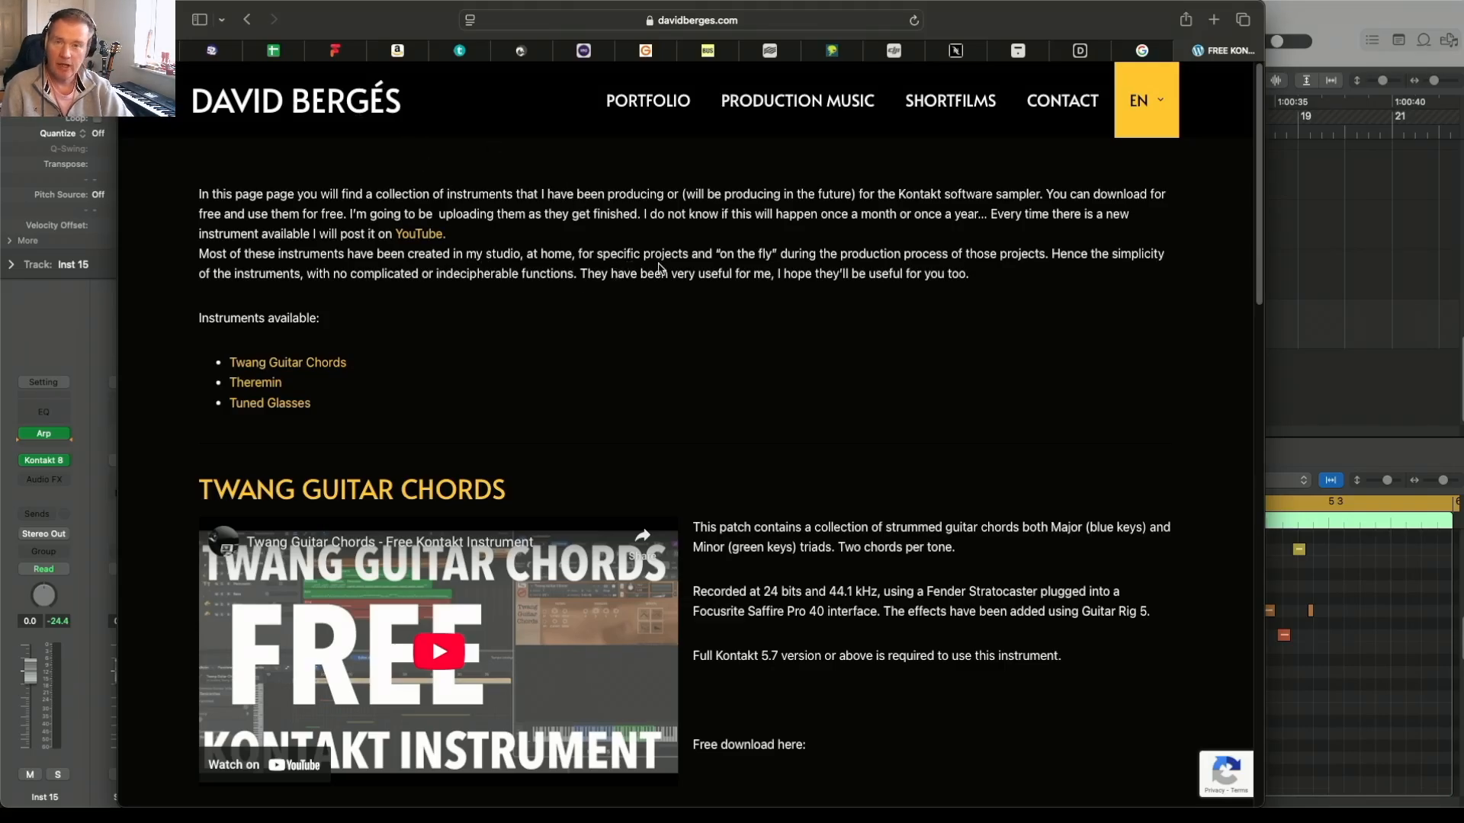
# Step: Look through the free Kontakt instruments page, covering the Twang Guitar Chords, Theremin and Tuned Glasses downloads
pyautogui.scroll(-20, 660, 267)
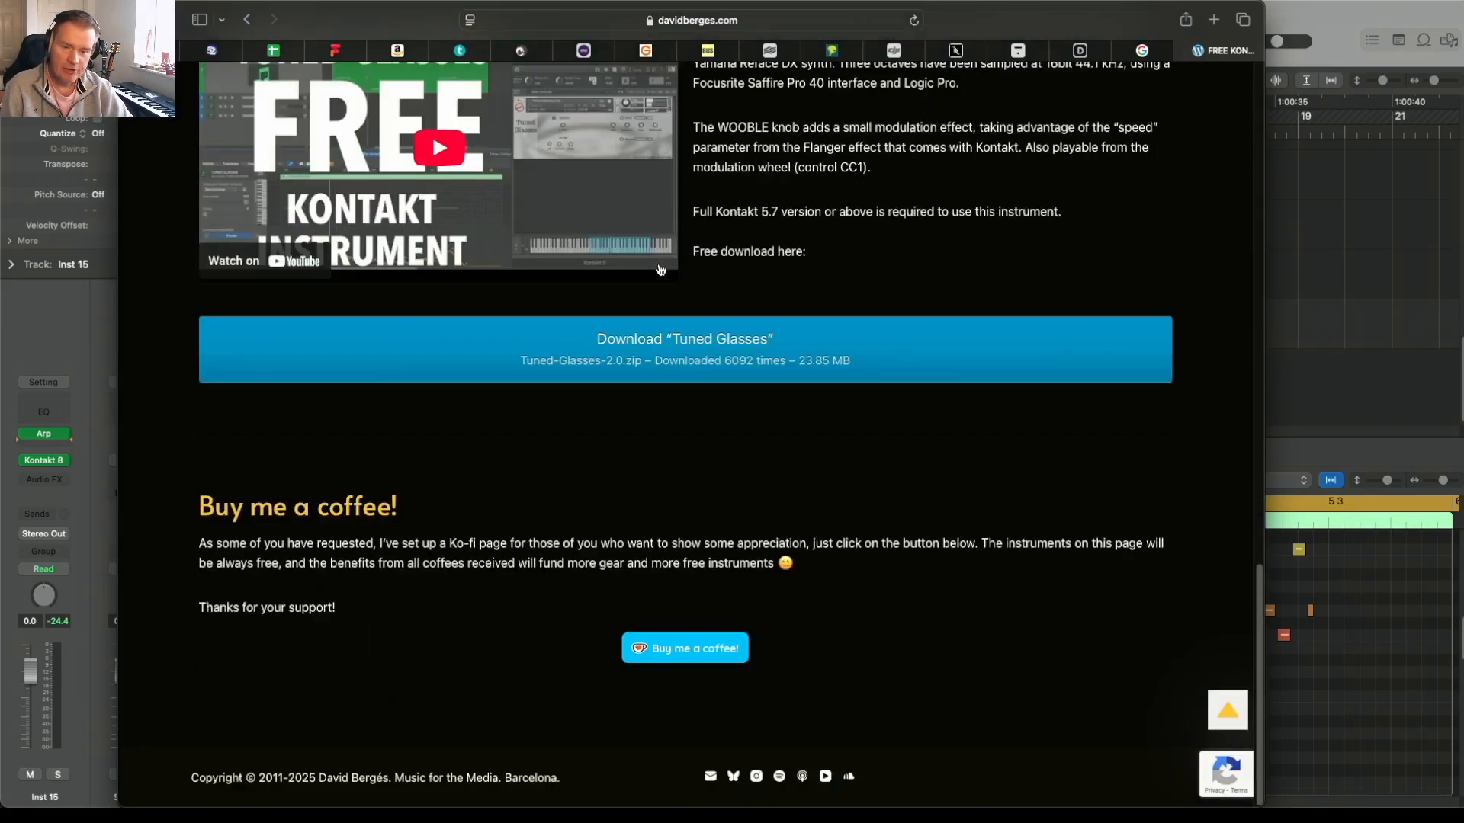
pyautogui.scroll(10, 661, 269)
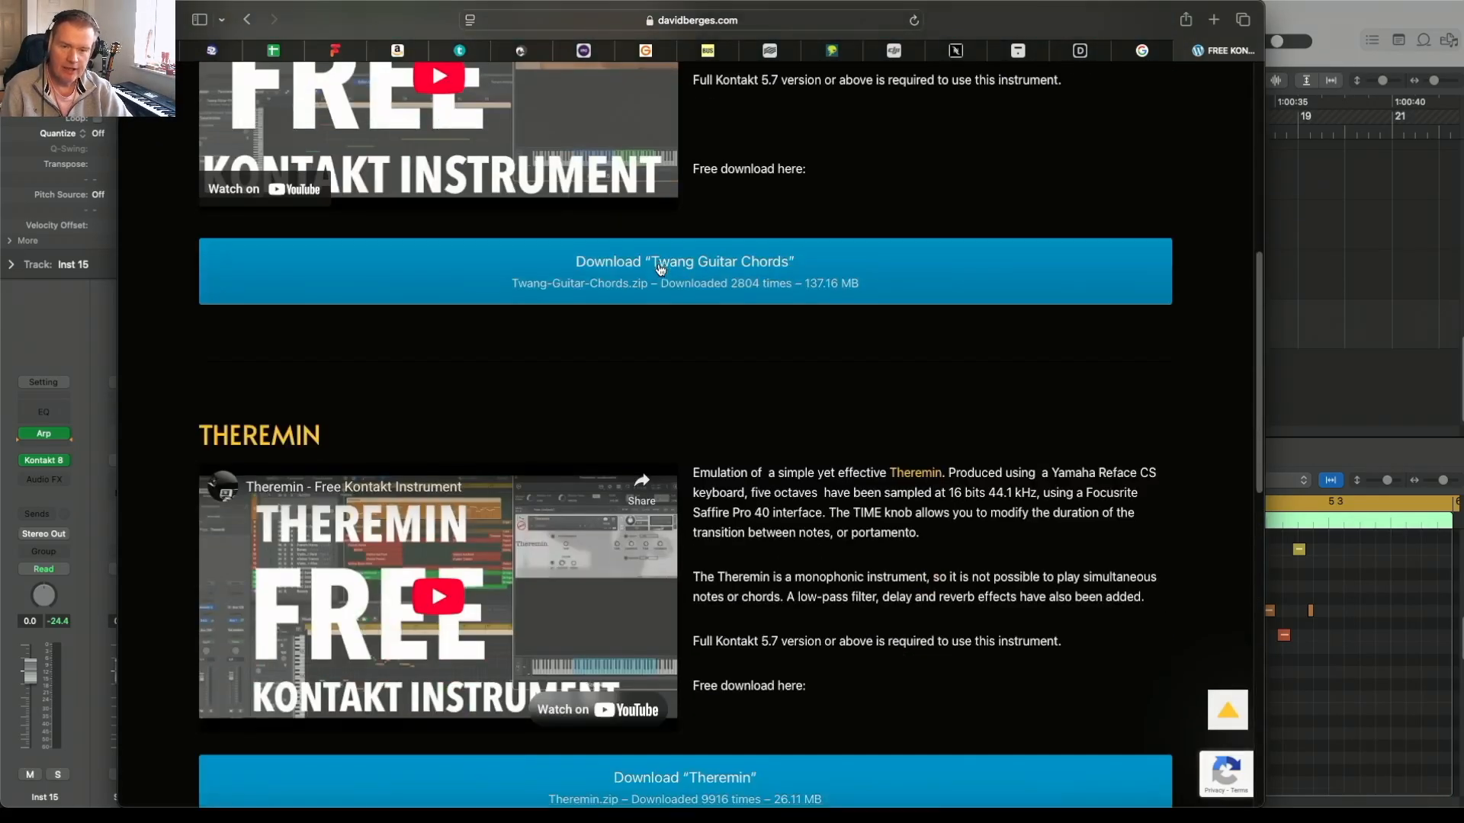
pyautogui.scroll(-1, 661, 268)
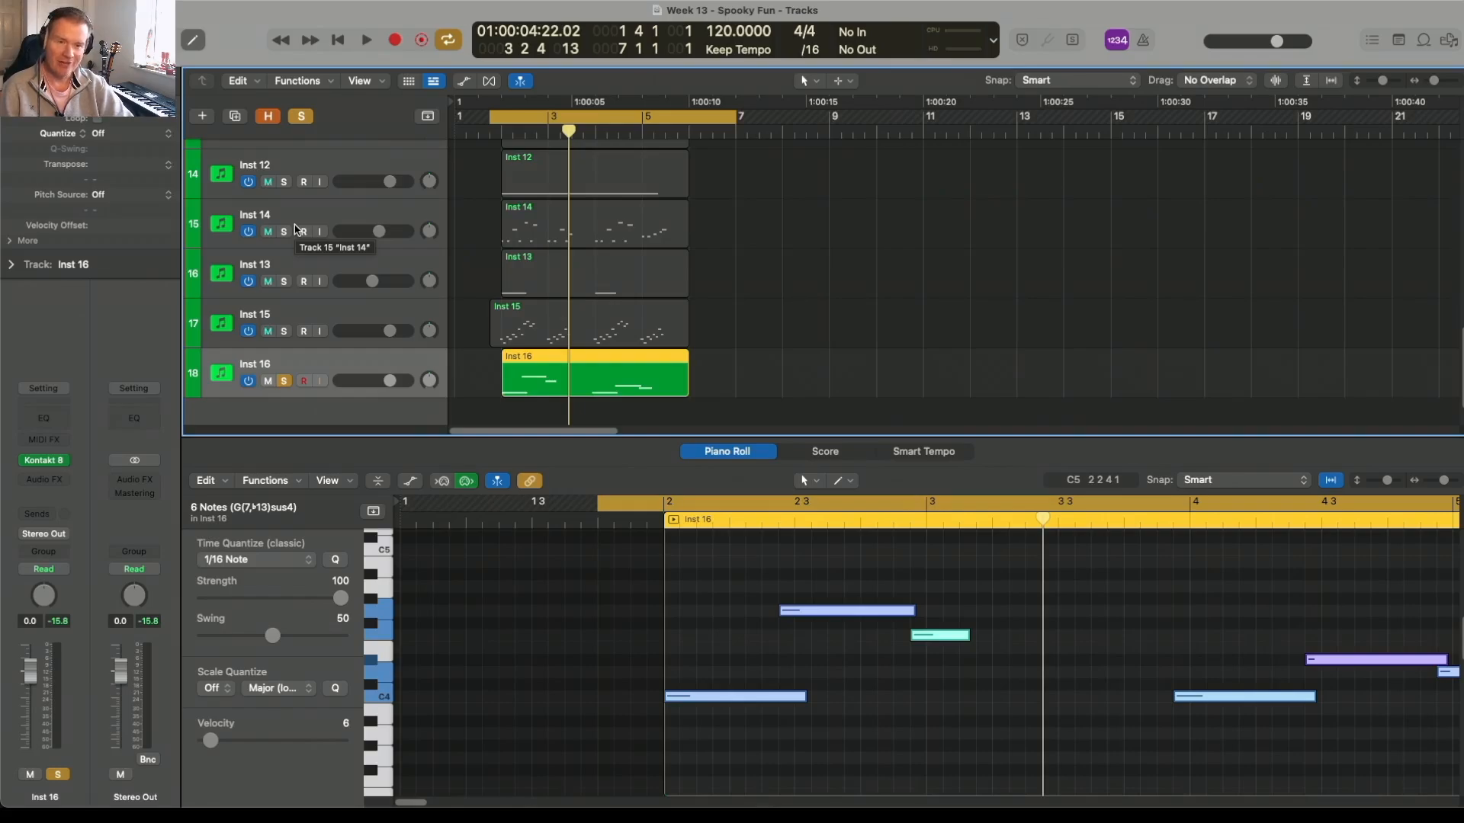
# Step: Audition the soloed Inst 16 part, stop playback, and turn the track's solo off
pyautogui.press('space')
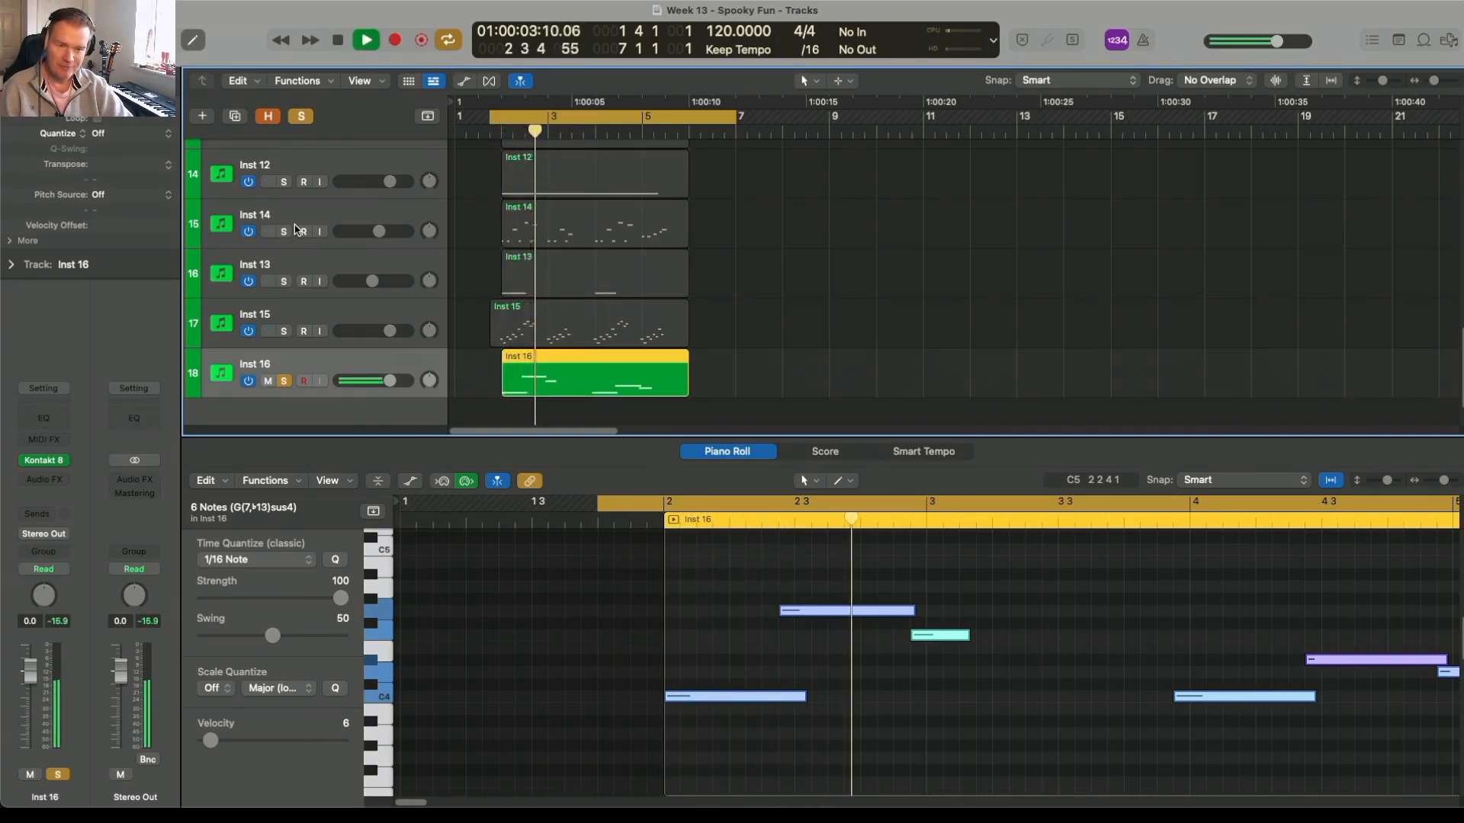
pyautogui.press('space')
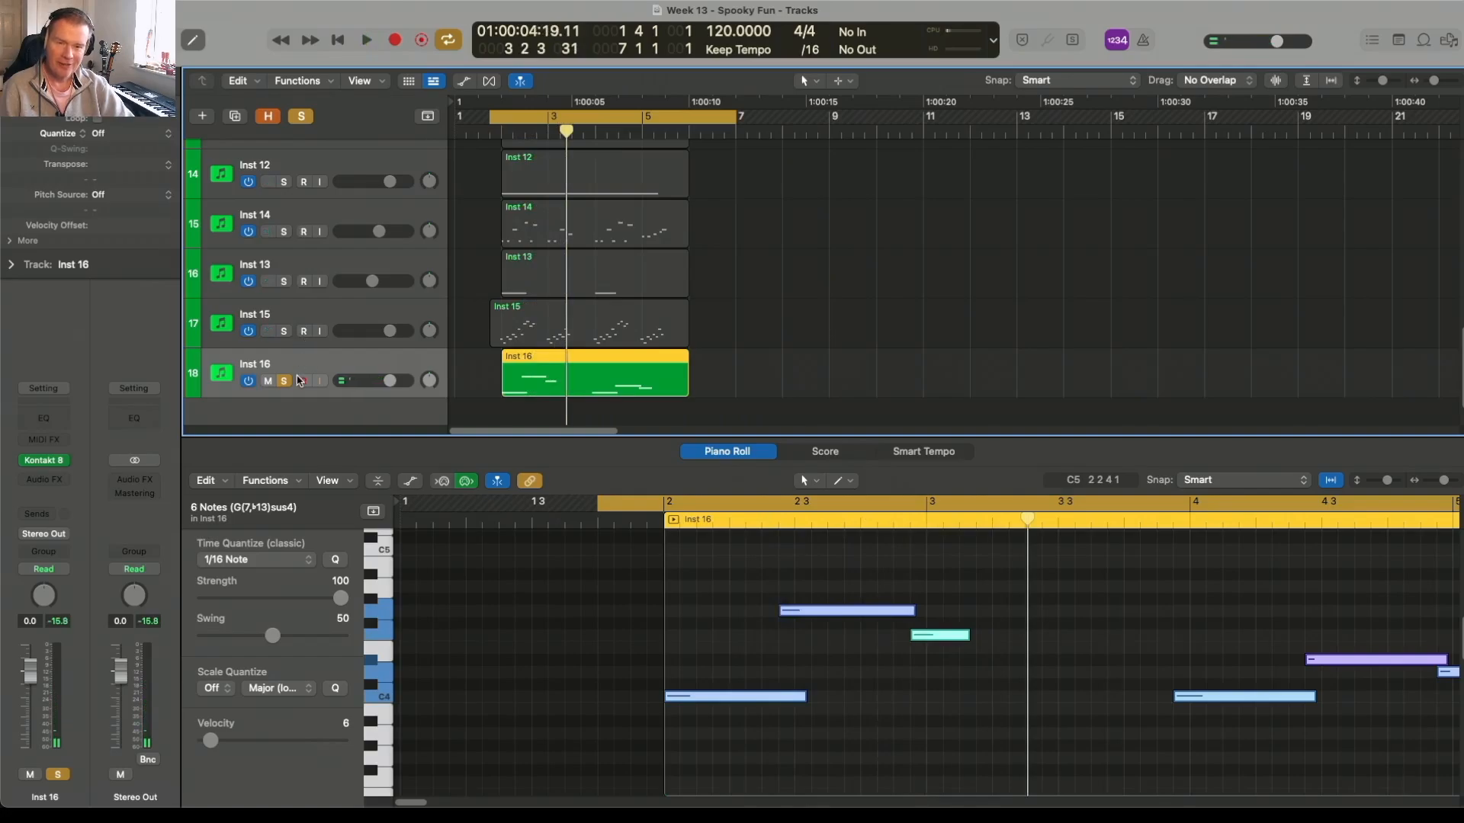
pyautogui.click(285, 381)
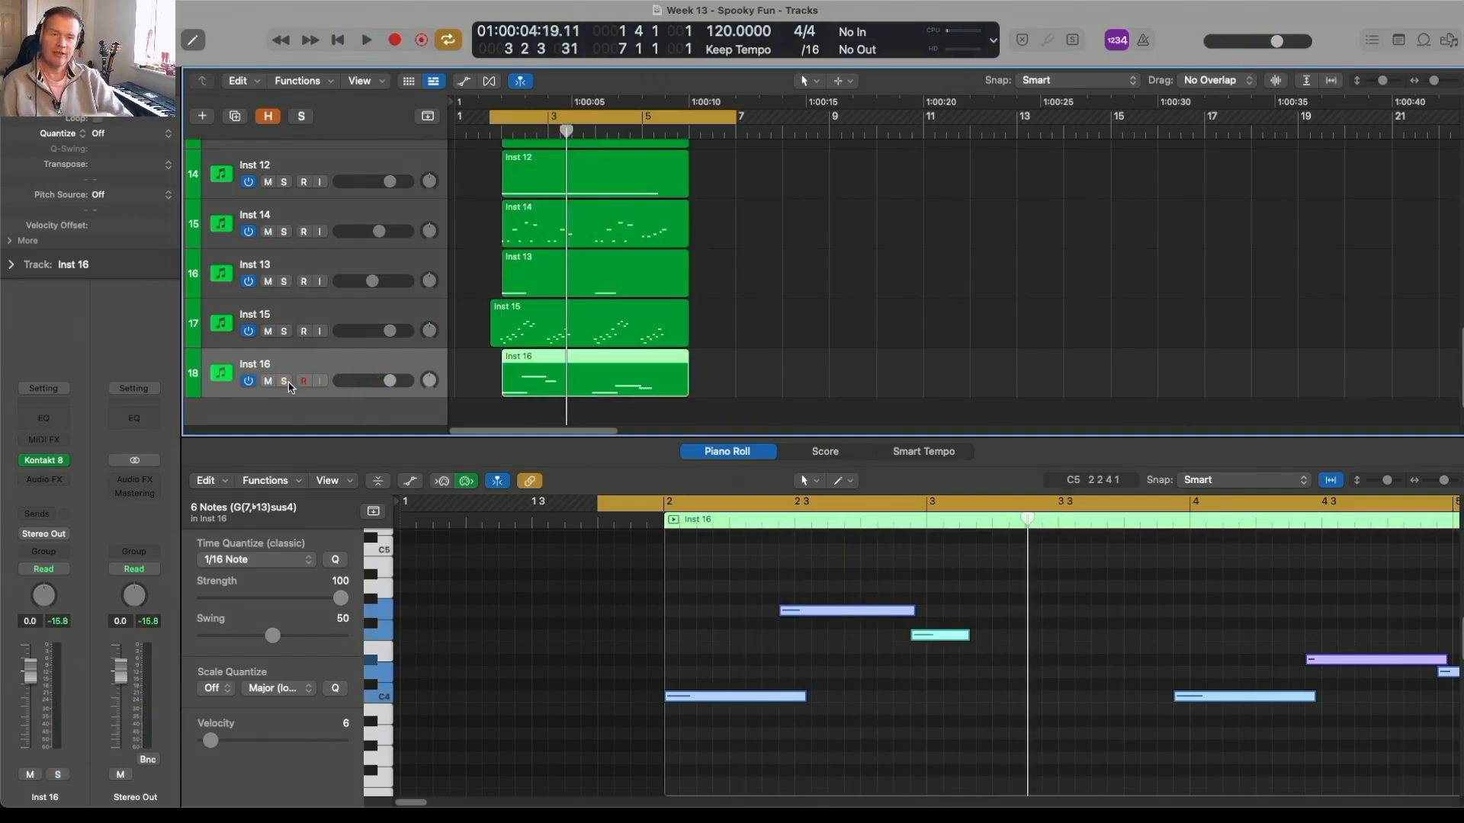